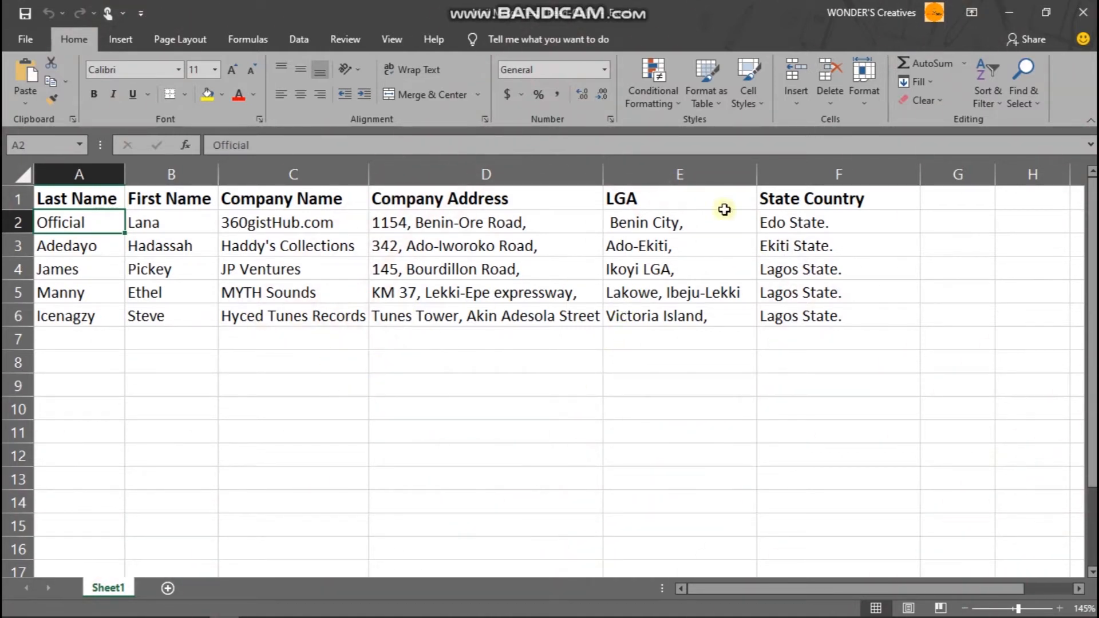
- Switch to the letter in Word and start the Step-by-Step Mail Merge Wizard with the cursor on the blank line above the salutation
left_click(1013, 13)
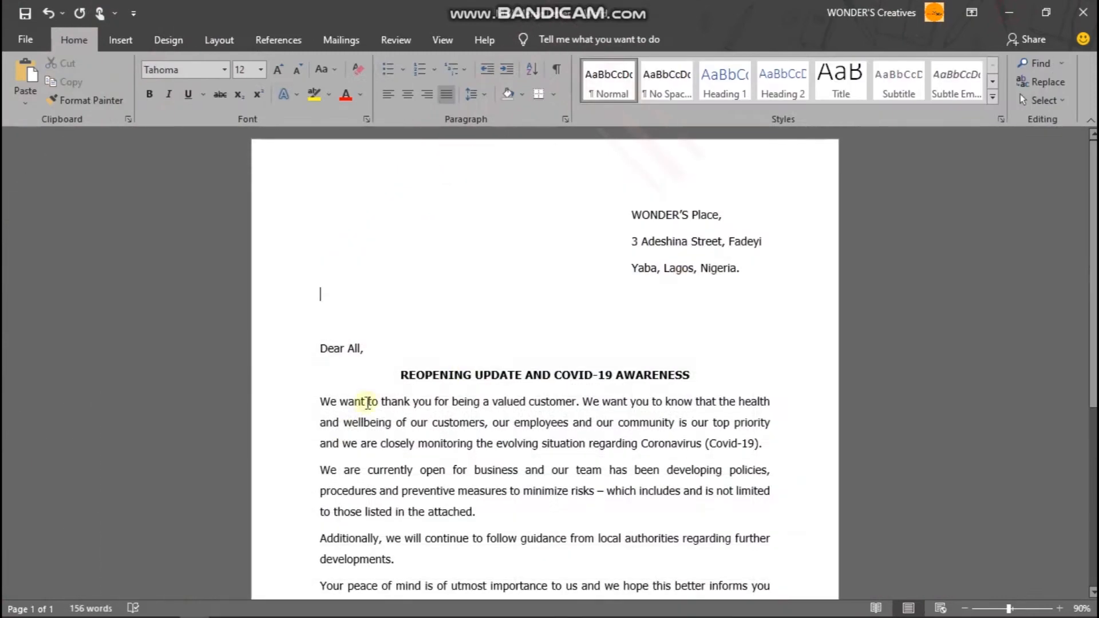
left_click(318, 304)
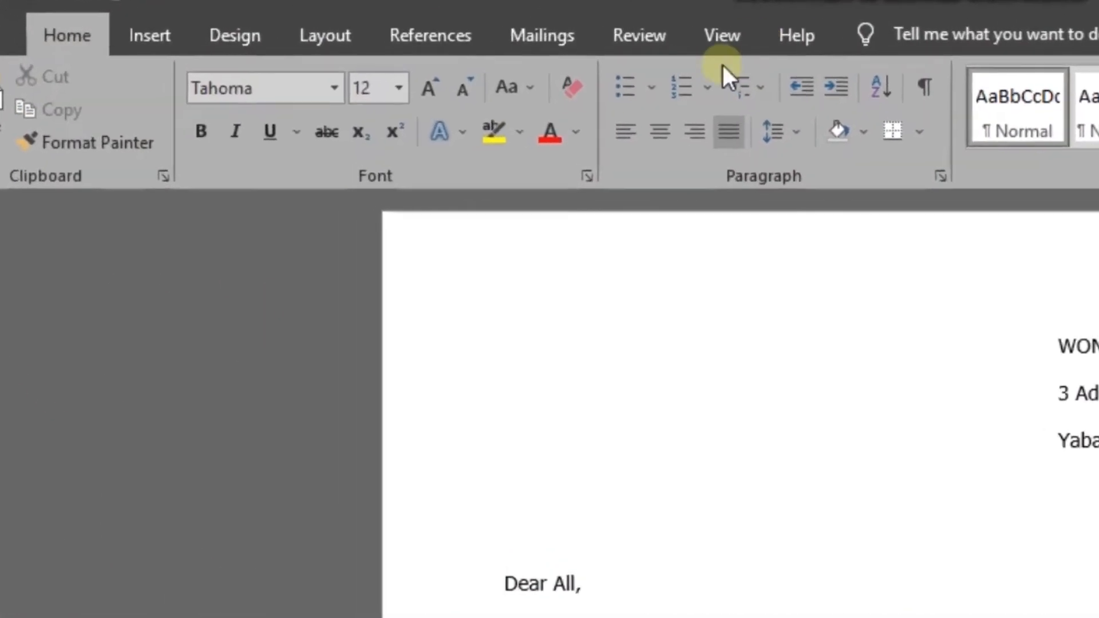
left_click(424, 39)
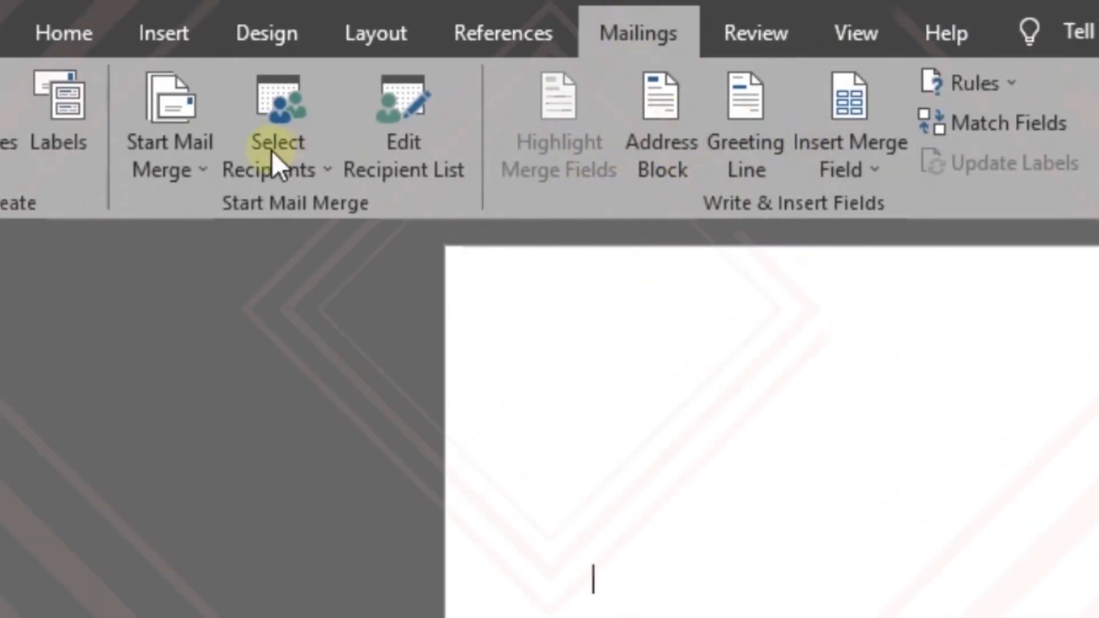
left_click(194, 145)
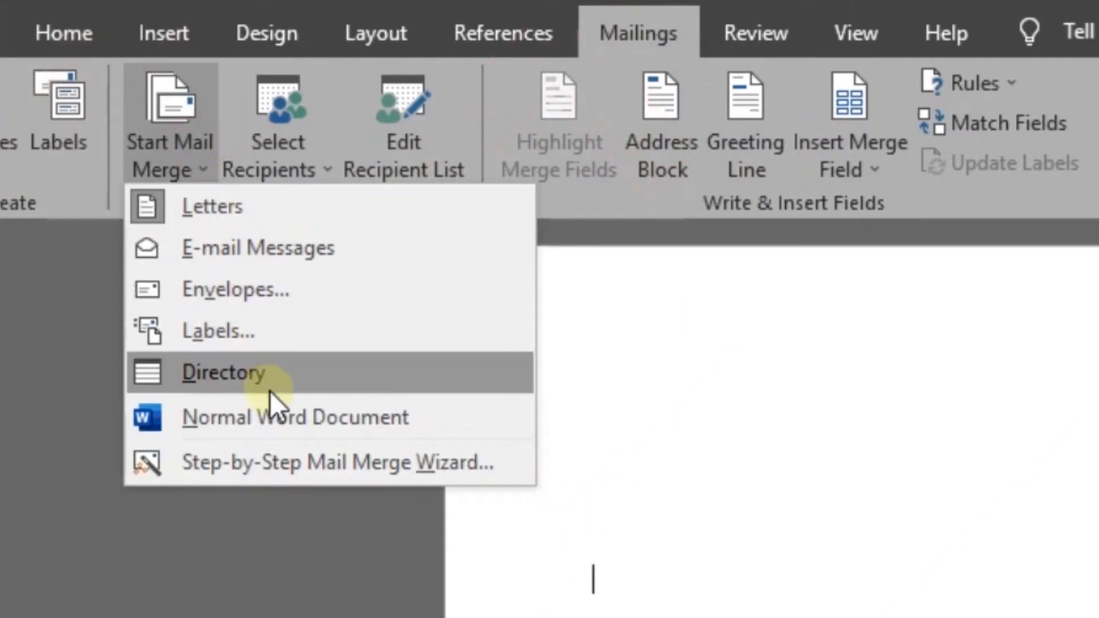
left_click(279, 448)
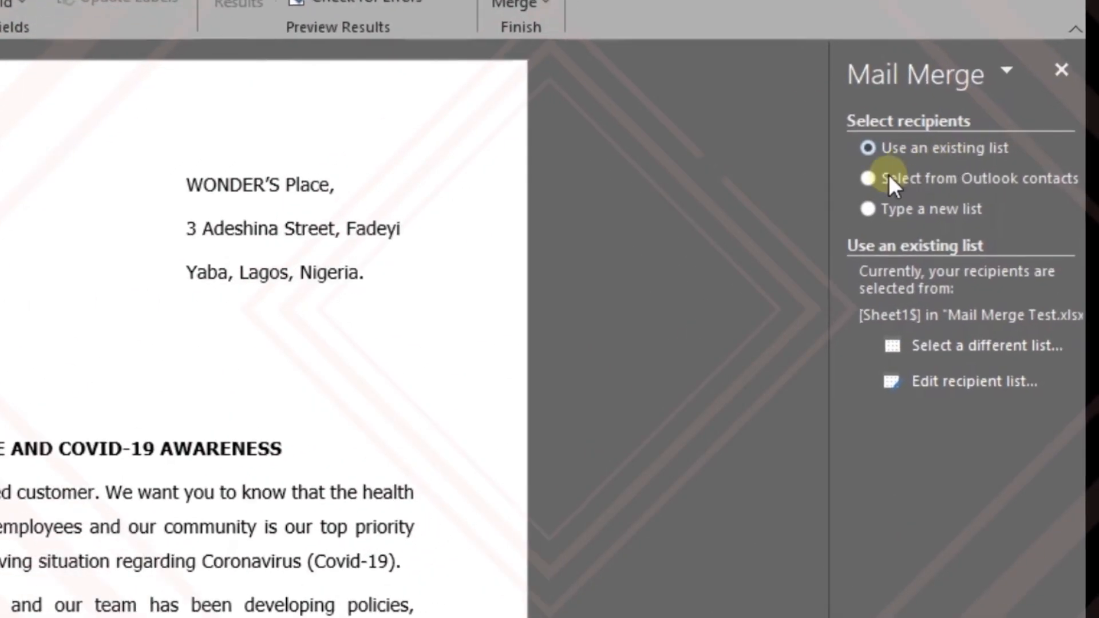
- Use Sheet1$ of the Mail Merge Test workbook in Downloads as the recipient list, with its first row as column headers
left_click_drag(831, 327, 635, 367)
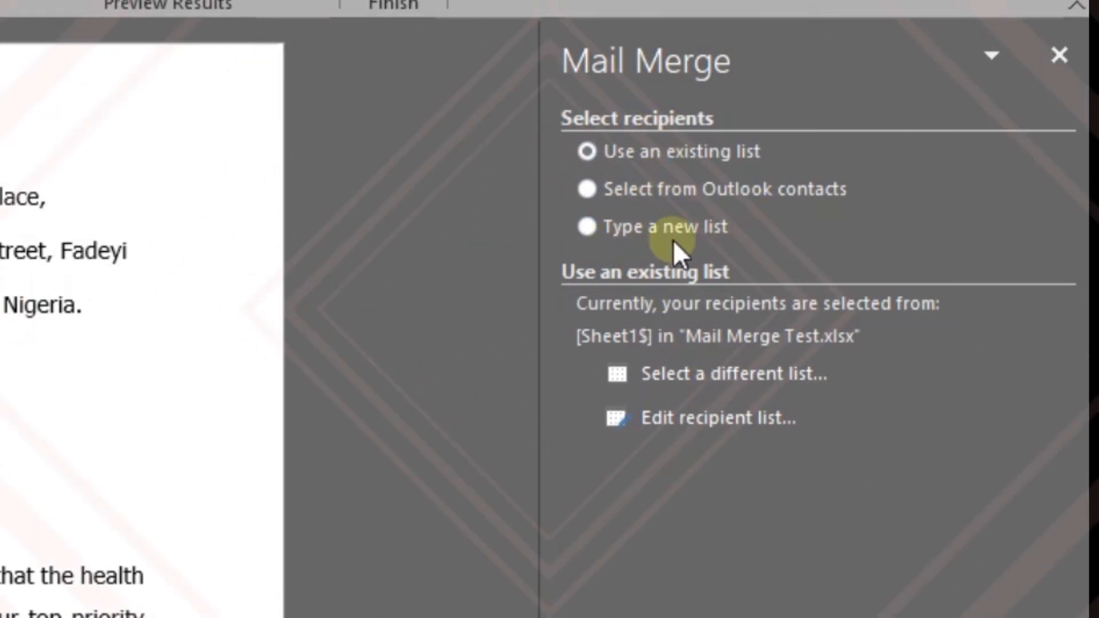
left_click(696, 378)
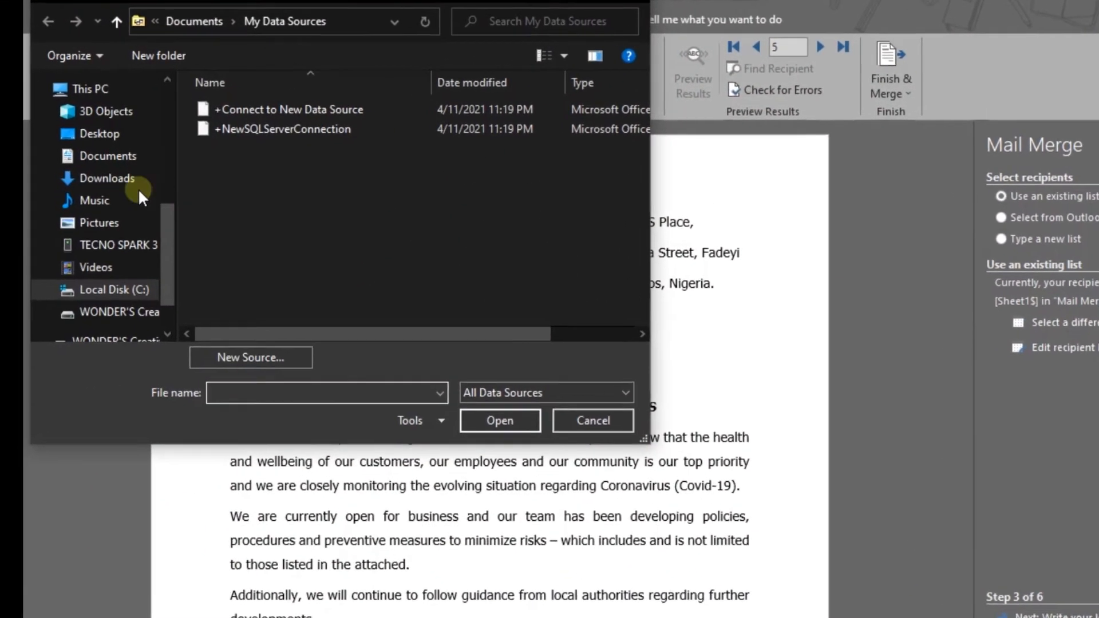
scroll(68, 171, "up", 5)
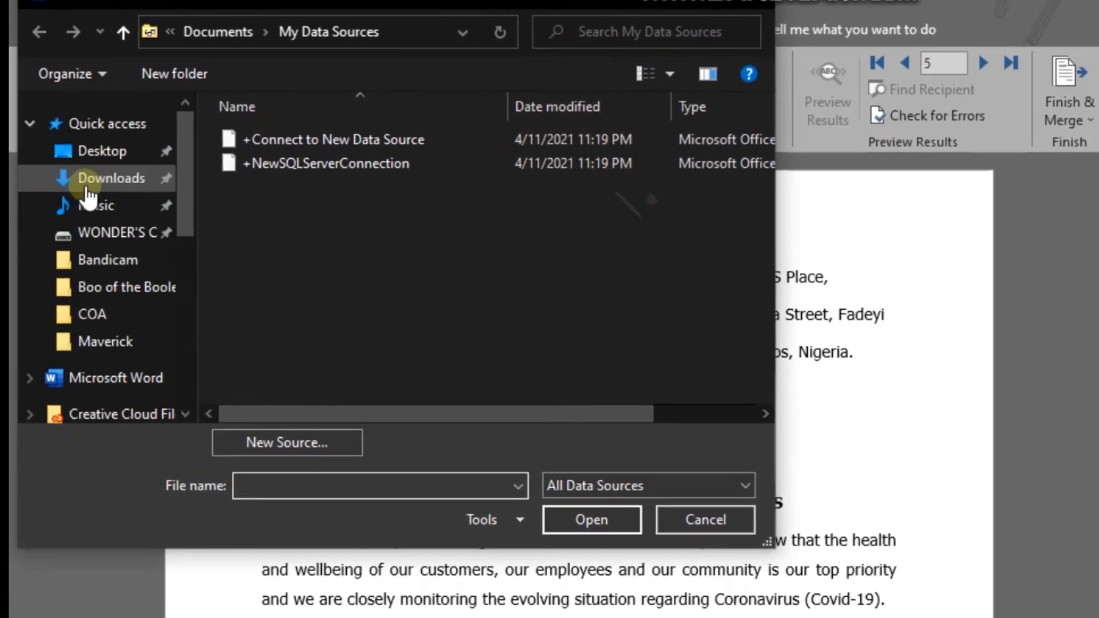
left_click(98, 180)
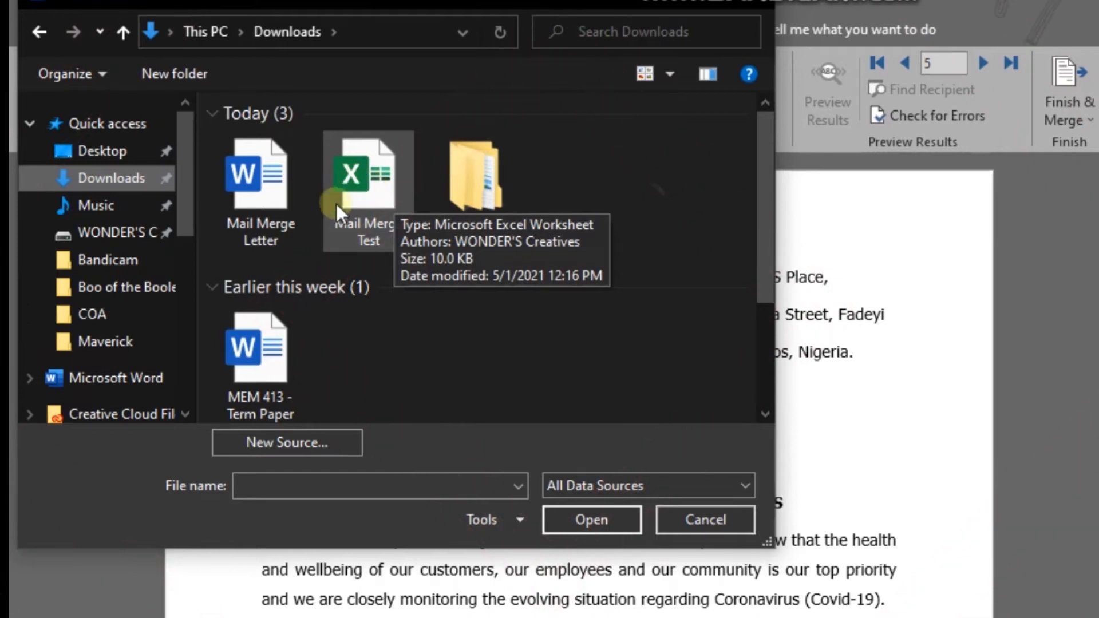
left_click(376, 193)
left_click(375, 192)
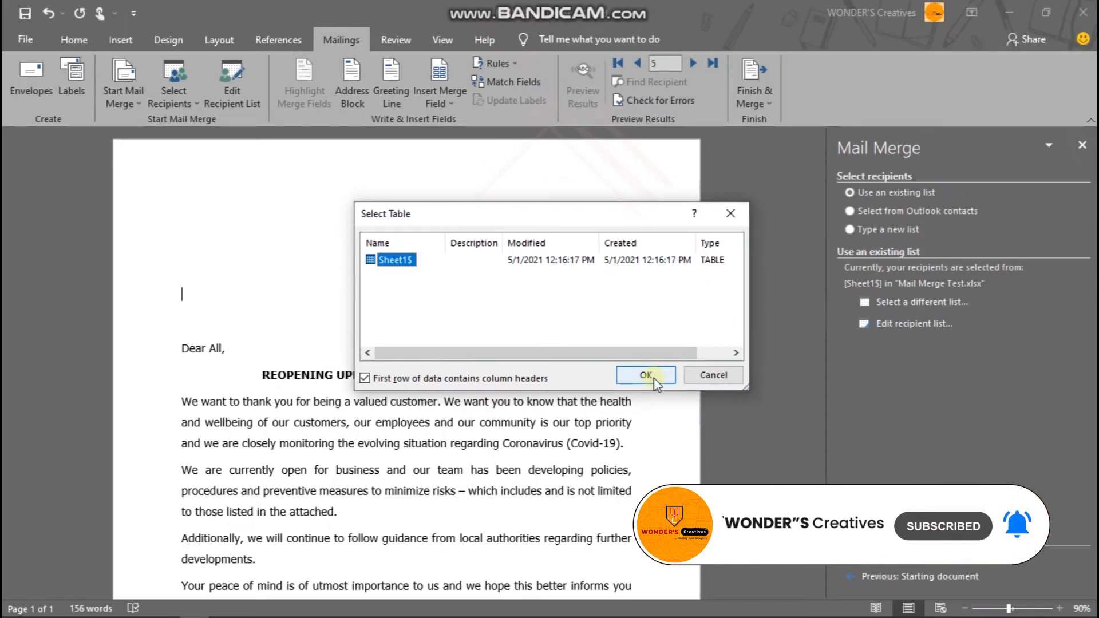
left_click(945, 459)
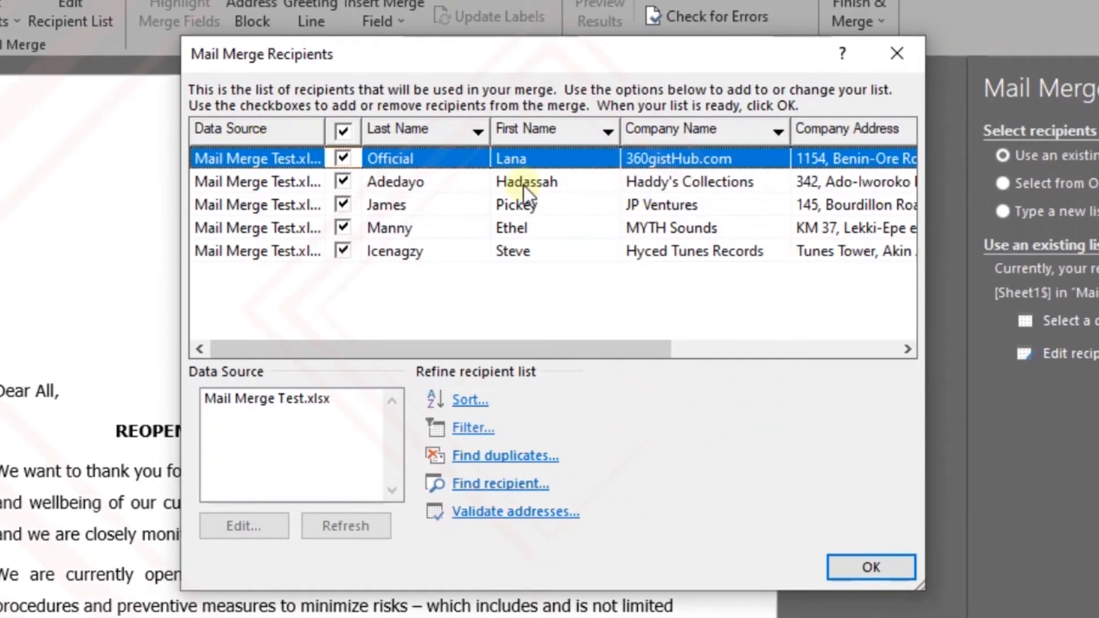
- Look over the merge recipients and examine the available options for filtering and sorting their records
left_click_drag(564, 348, 498, 321)
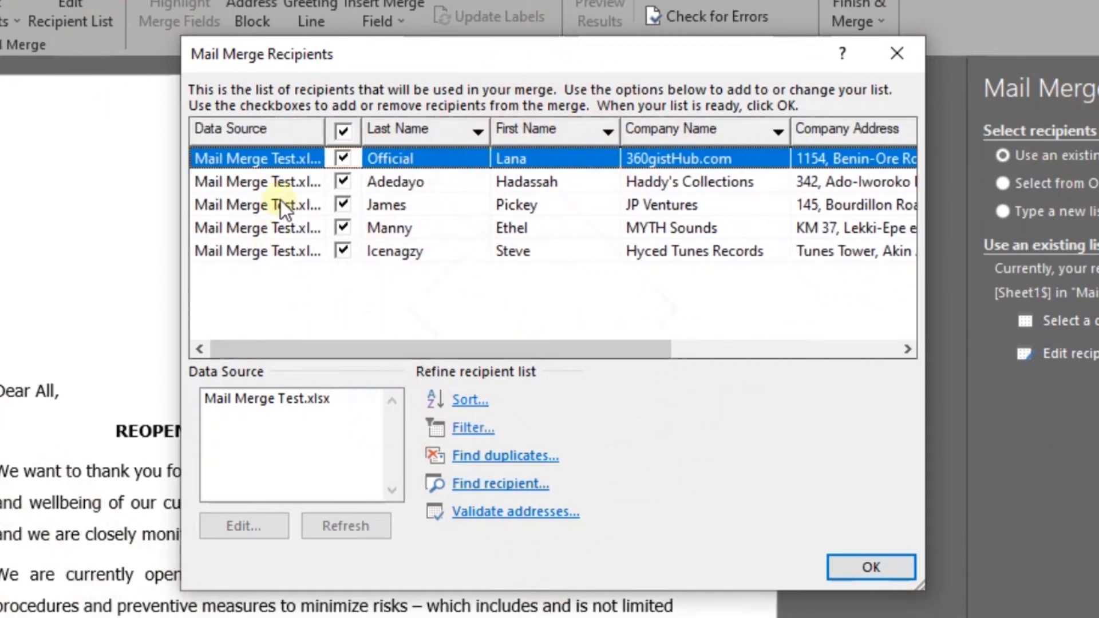
left_click(342, 158)
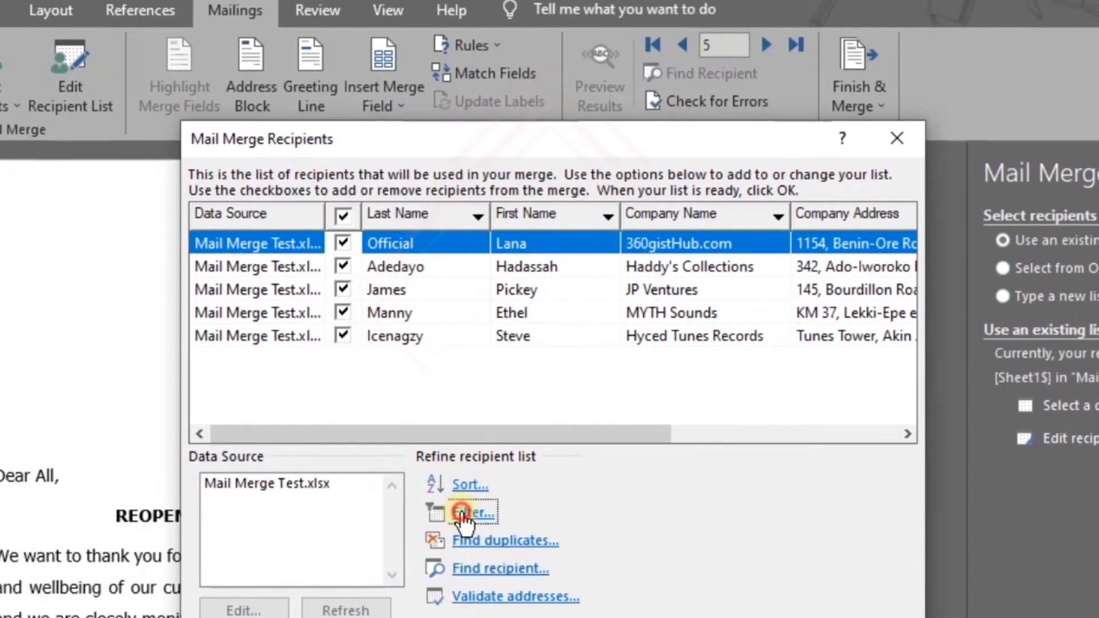
left_click(464, 430)
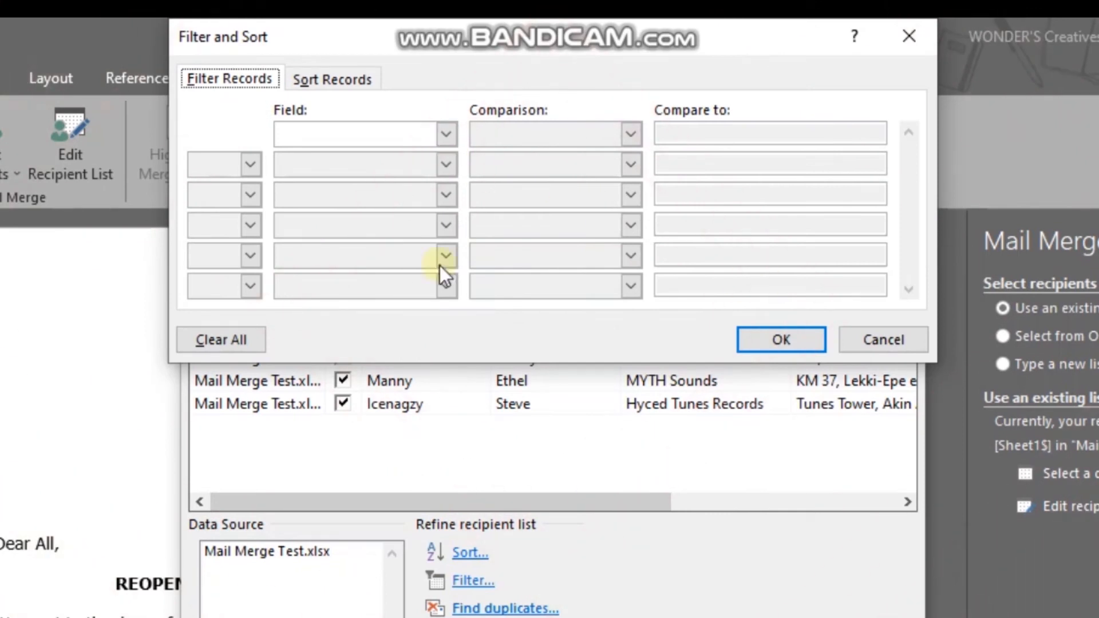
left_click(338, 83)
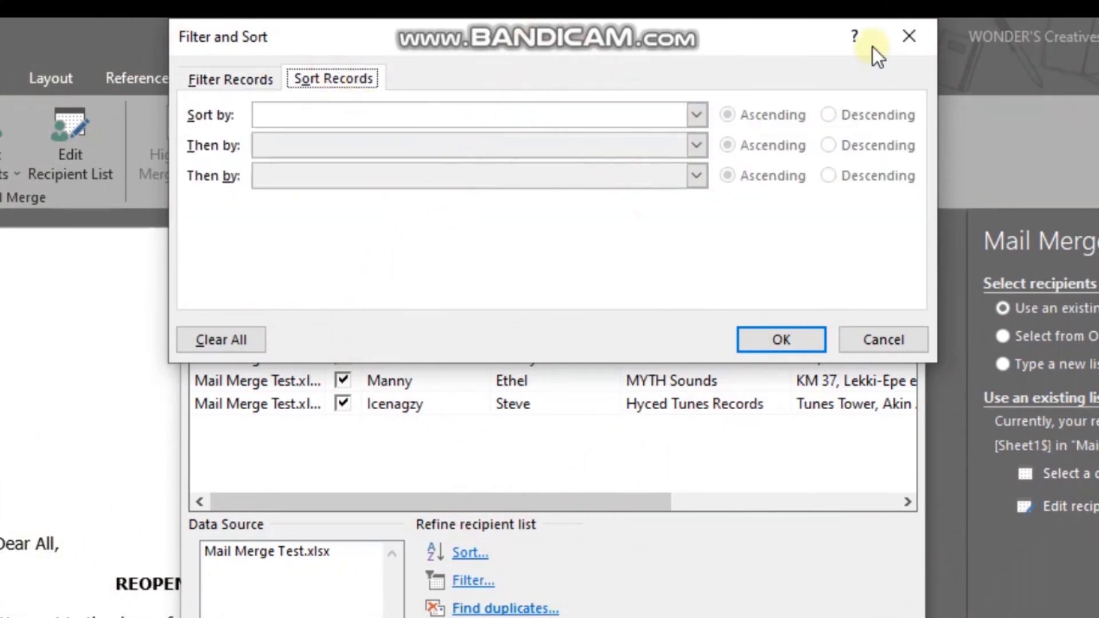
left_click(900, 46)
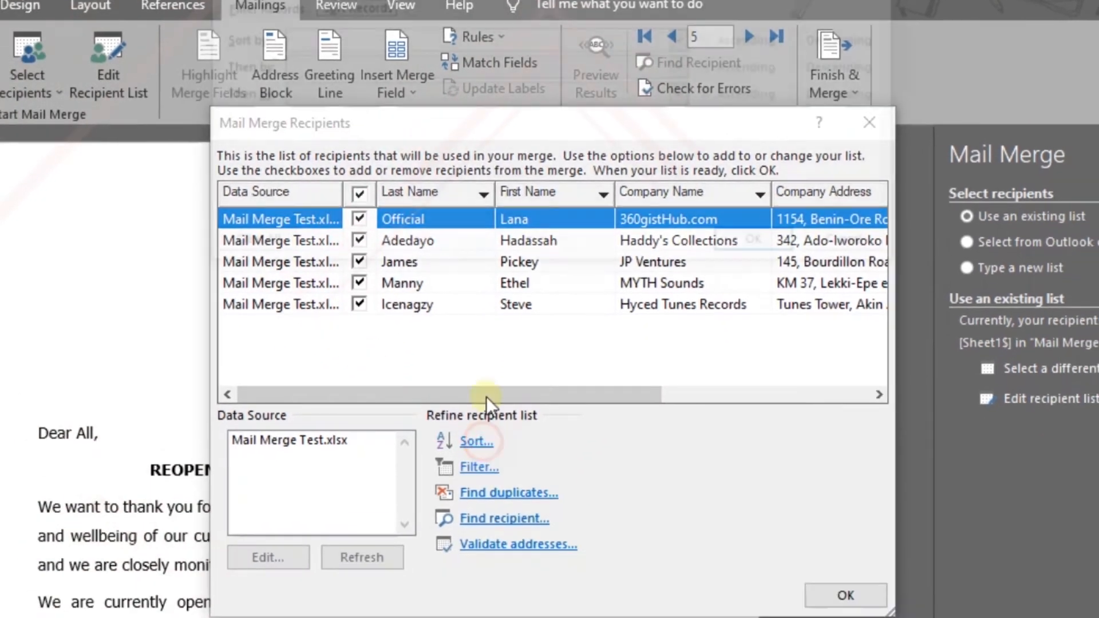
- Sort the merge recipients by First Name in ascending order
left_click(470, 554)
left_click(548, 40)
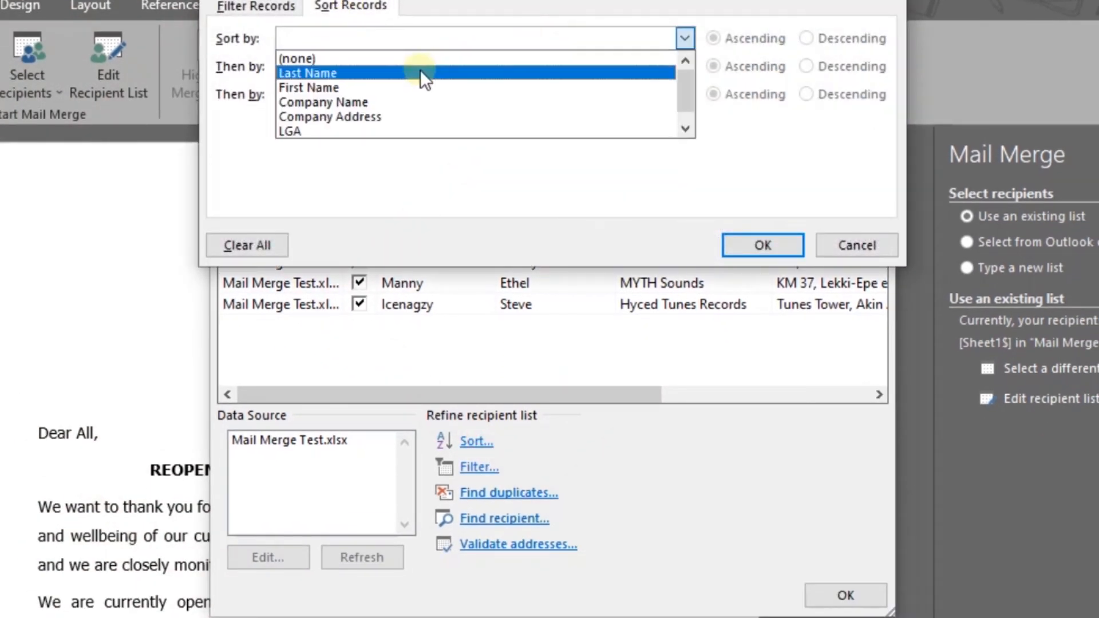
left_click(408, 86)
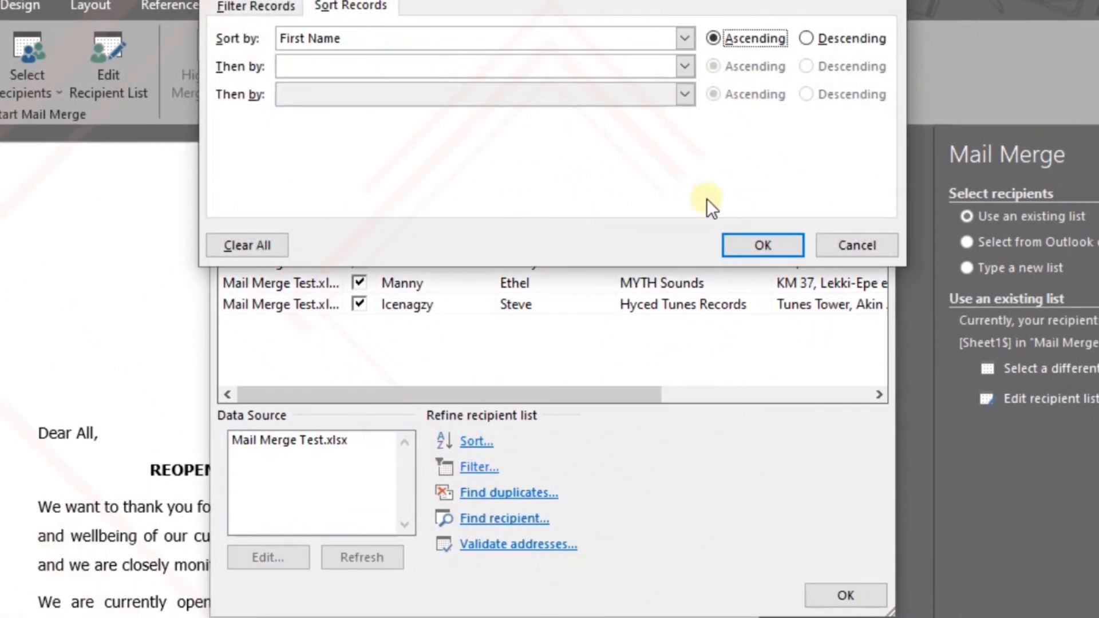
left_click(762, 245)
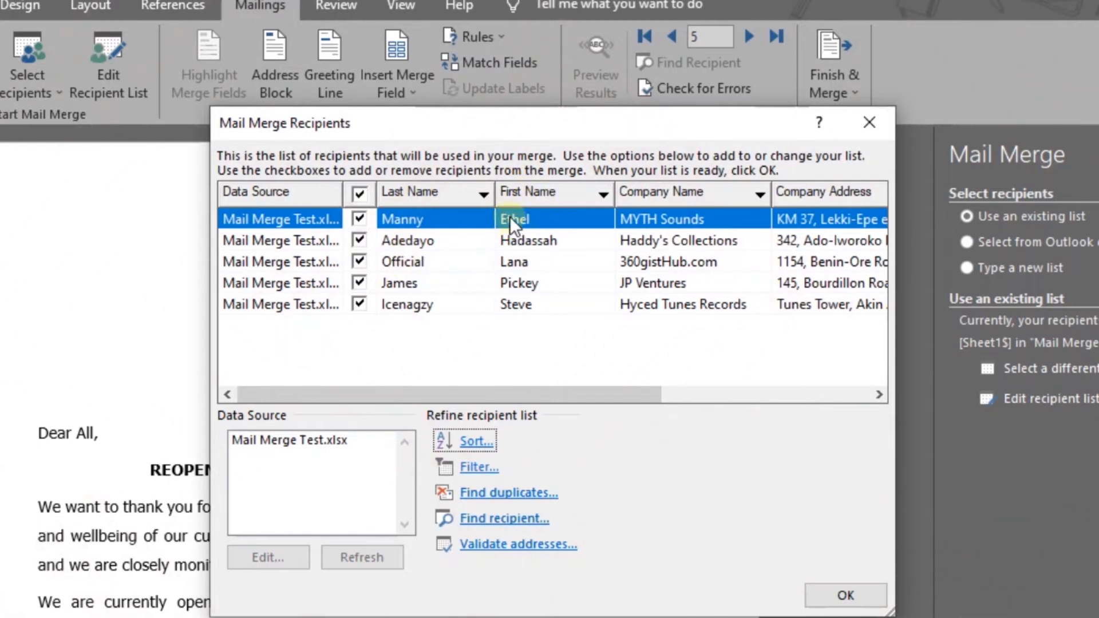
- Sort the merge recipients by Last Name in ascending order
left_click(475, 441)
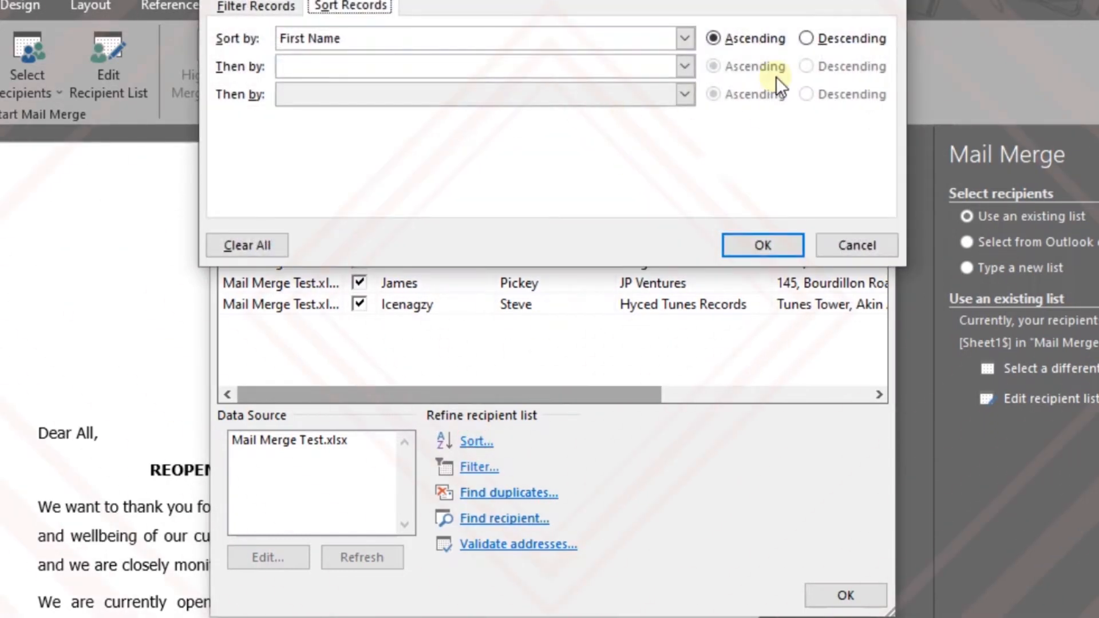
left_click(601, 38)
left_click(451, 68)
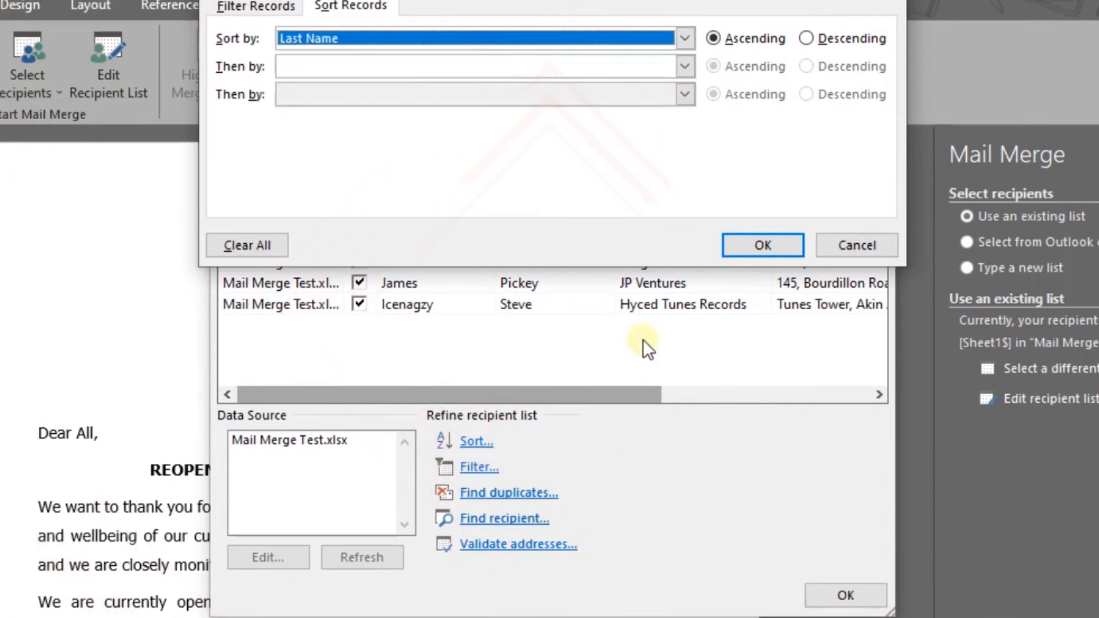
left_click(737, 244)
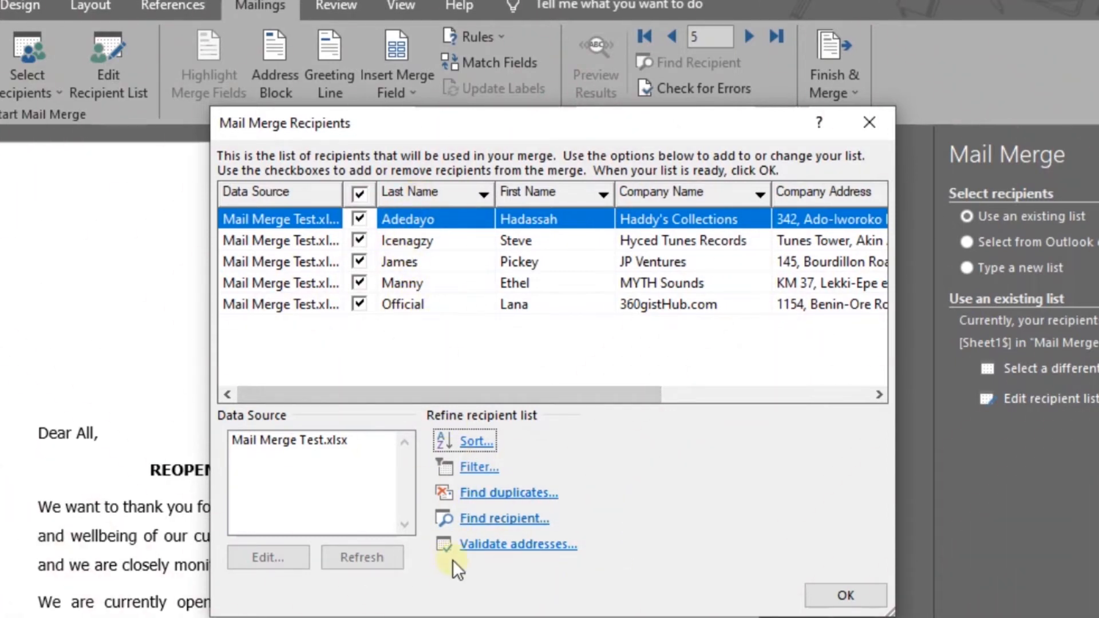
- Check the recipient list for duplicate entries and accept the list for the merge
left_click(504, 496)
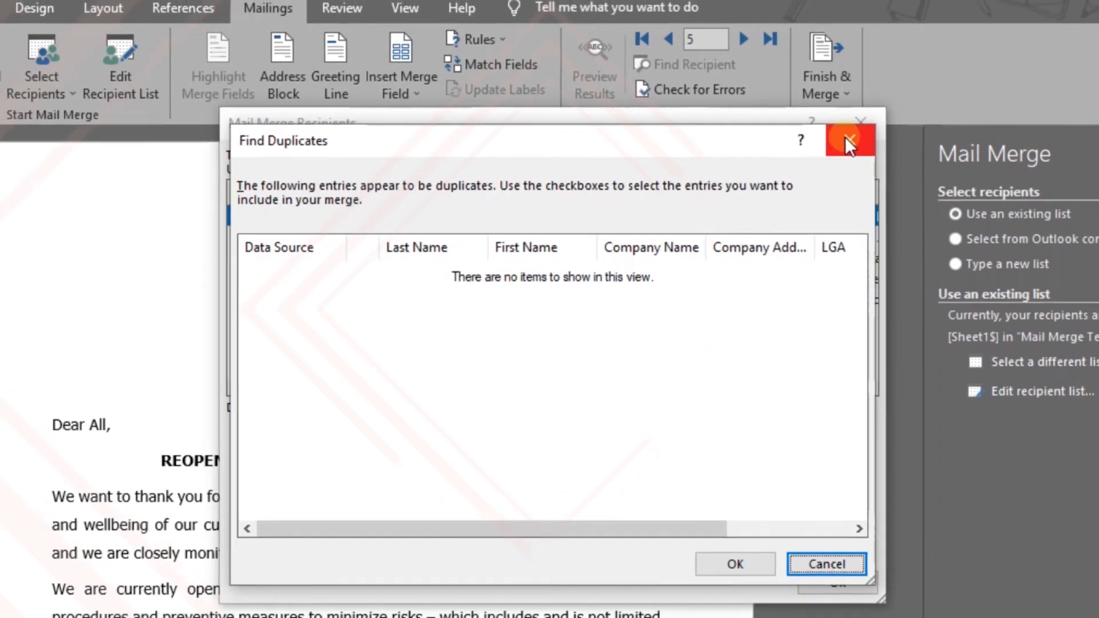
left_click(829, 140)
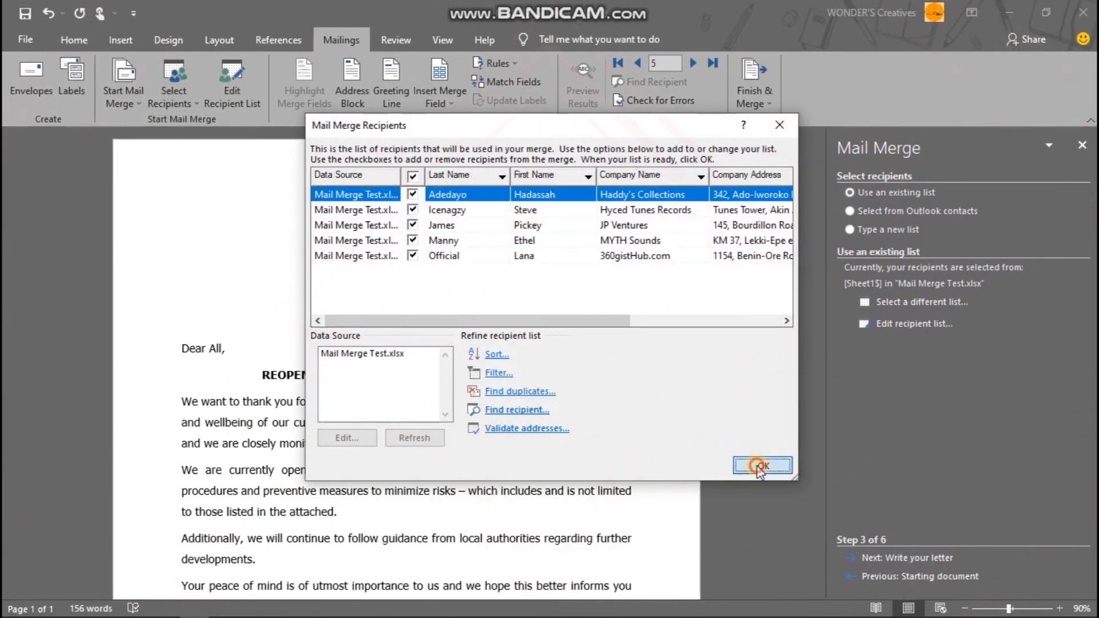
left_click(763, 463)
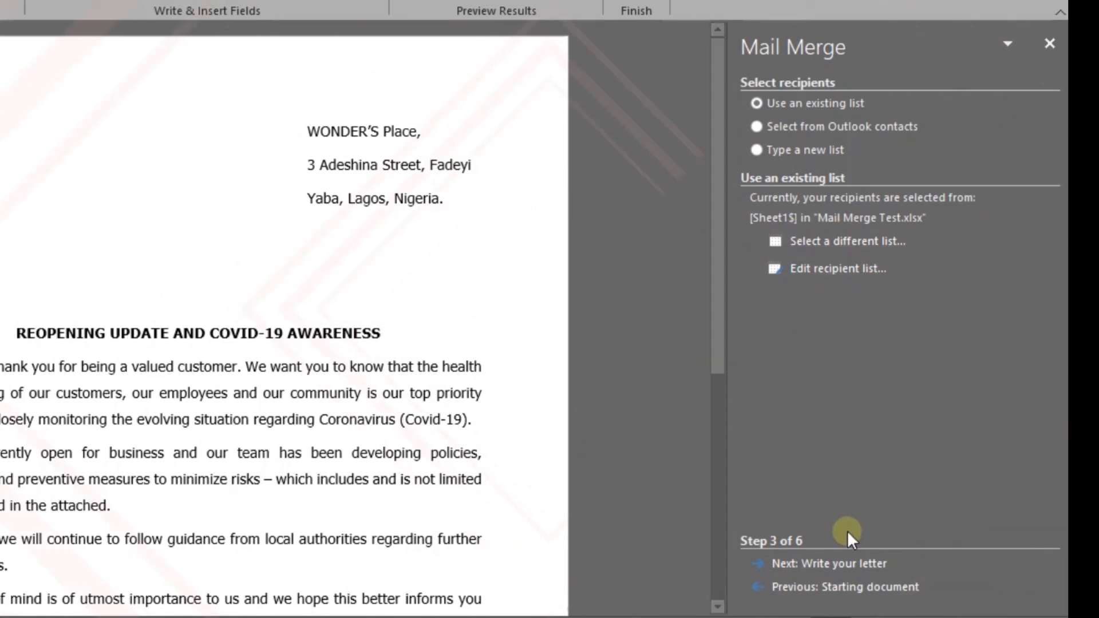
- Advance the mail merge wizard to the letter preview stage and start an address block on the blank line above the salutation
left_click(851, 565)
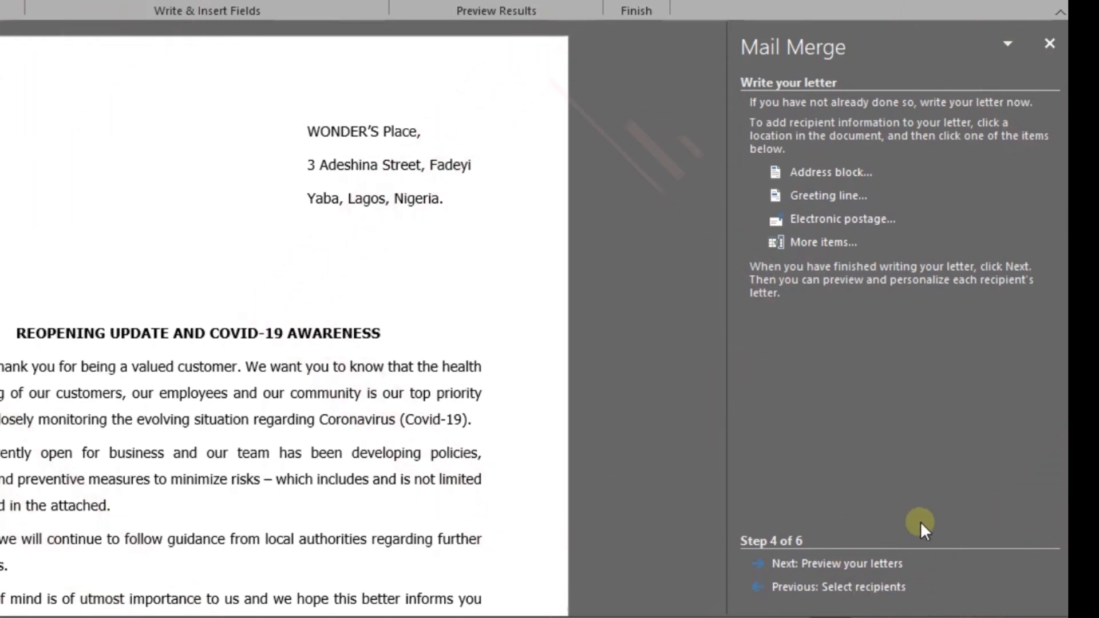
left_click(852, 565)
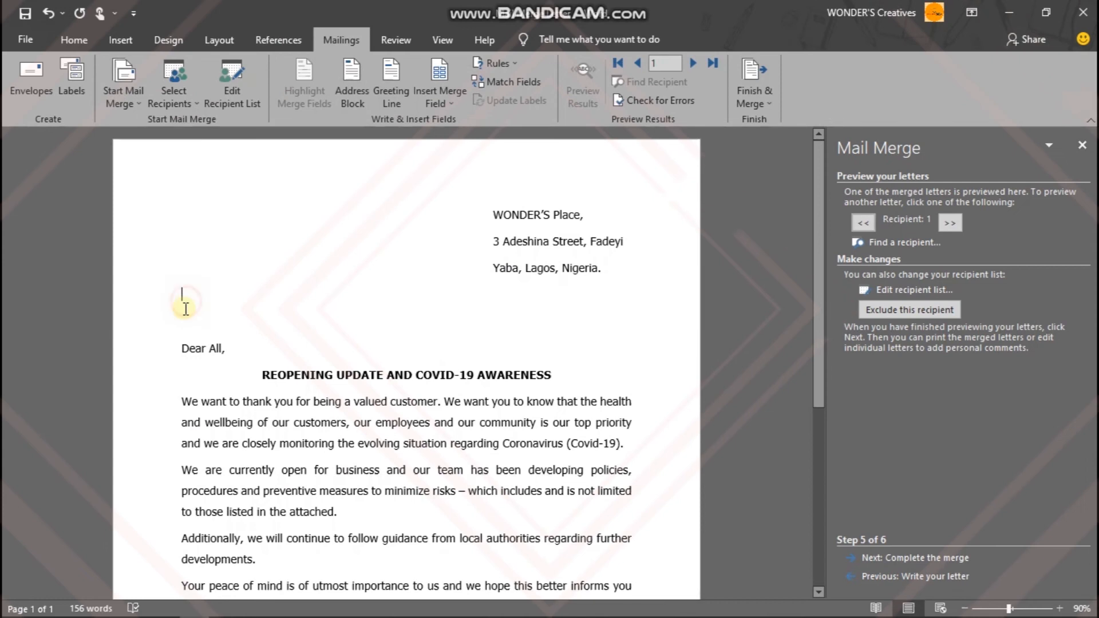
left_click(124, 306)
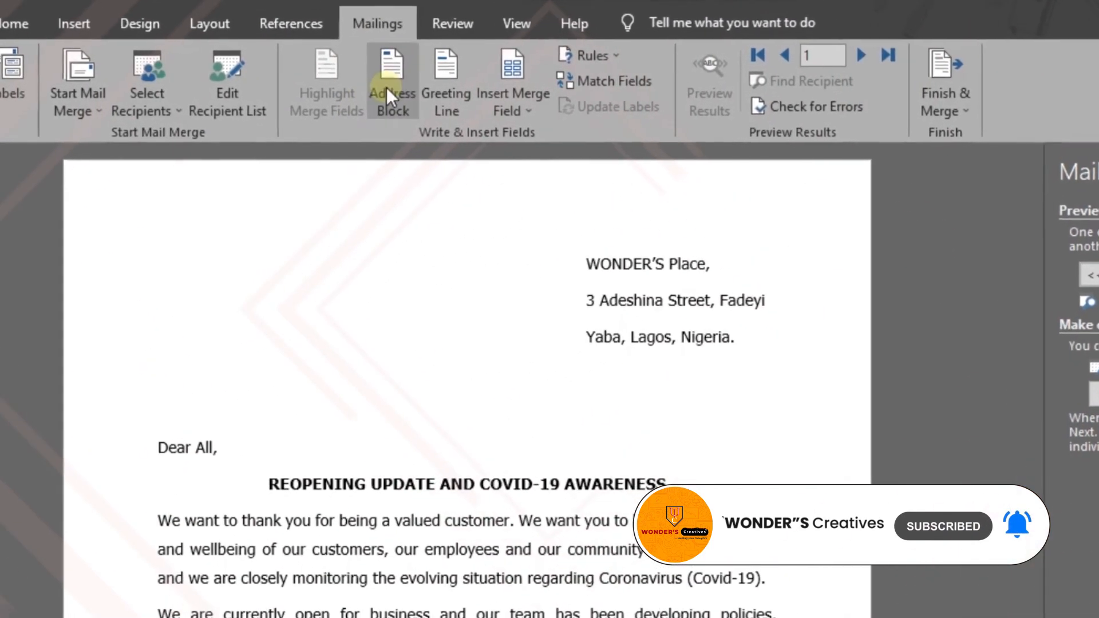
left_click(389, 85)
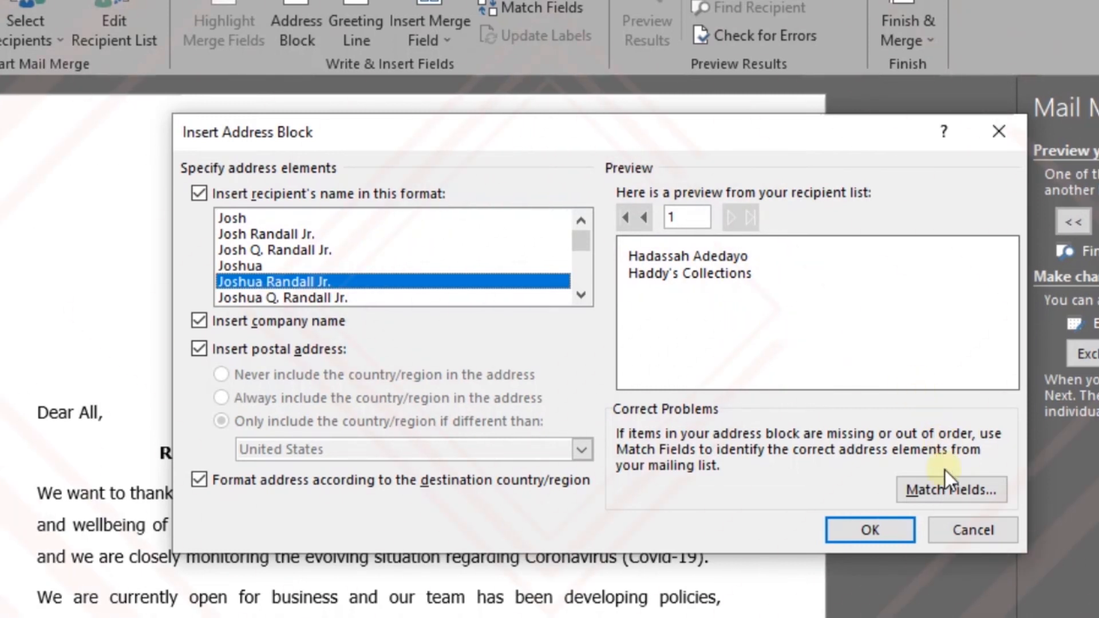
- Match the address block's Address 1 to Company Address, City to LGA and State to State Country
left_click(947, 490)
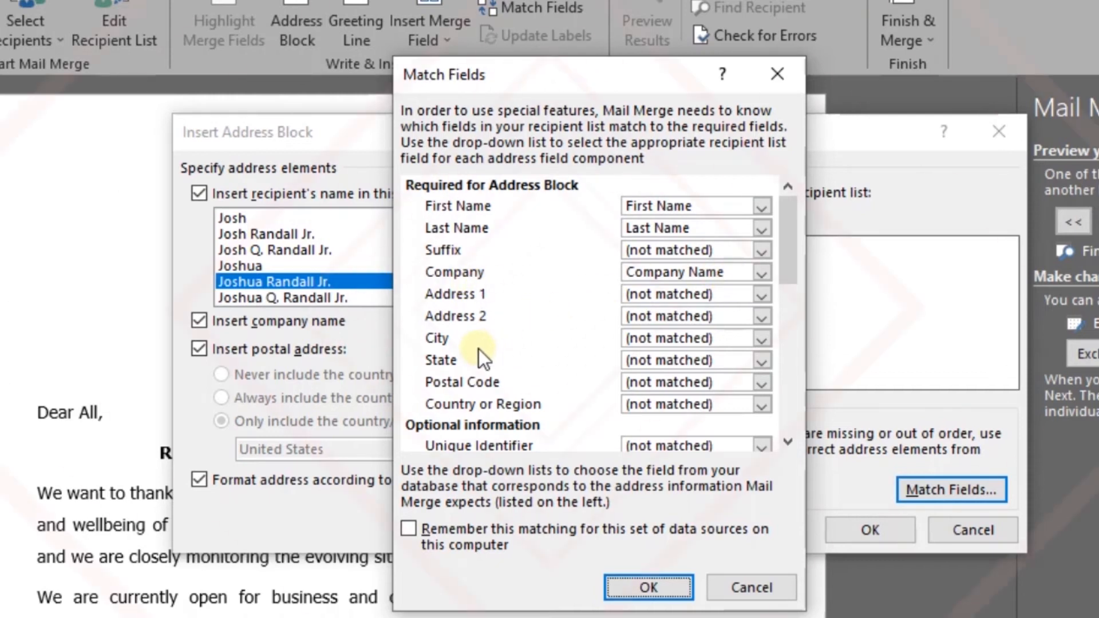
left_click(645, 300)
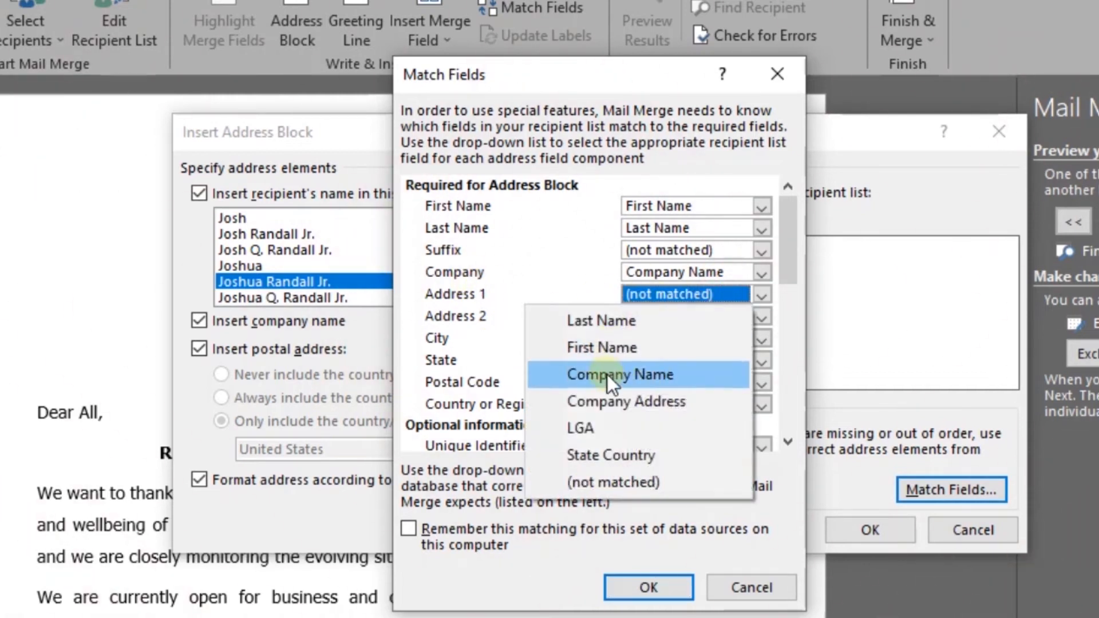
left_click(610, 400)
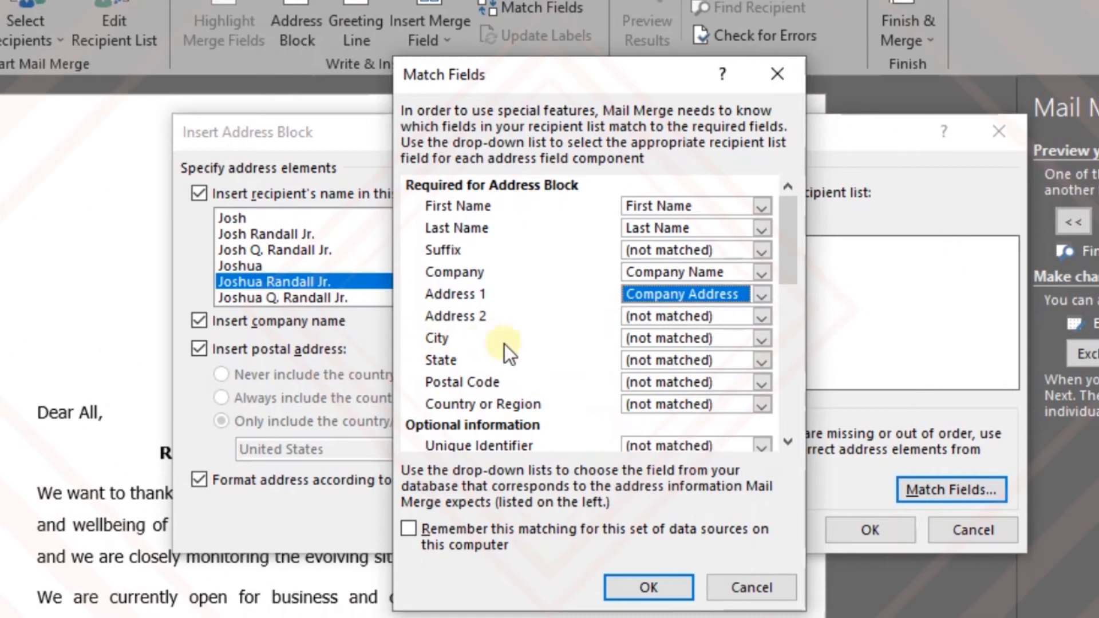
left_click(694, 342)
left_click(603, 472)
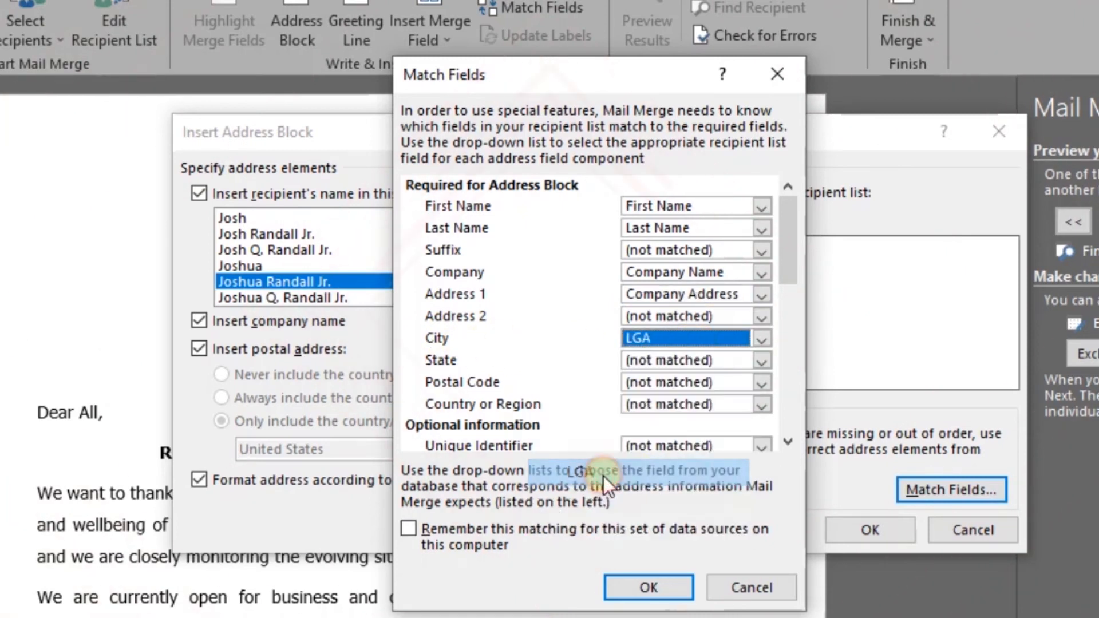
left_click(650, 367)
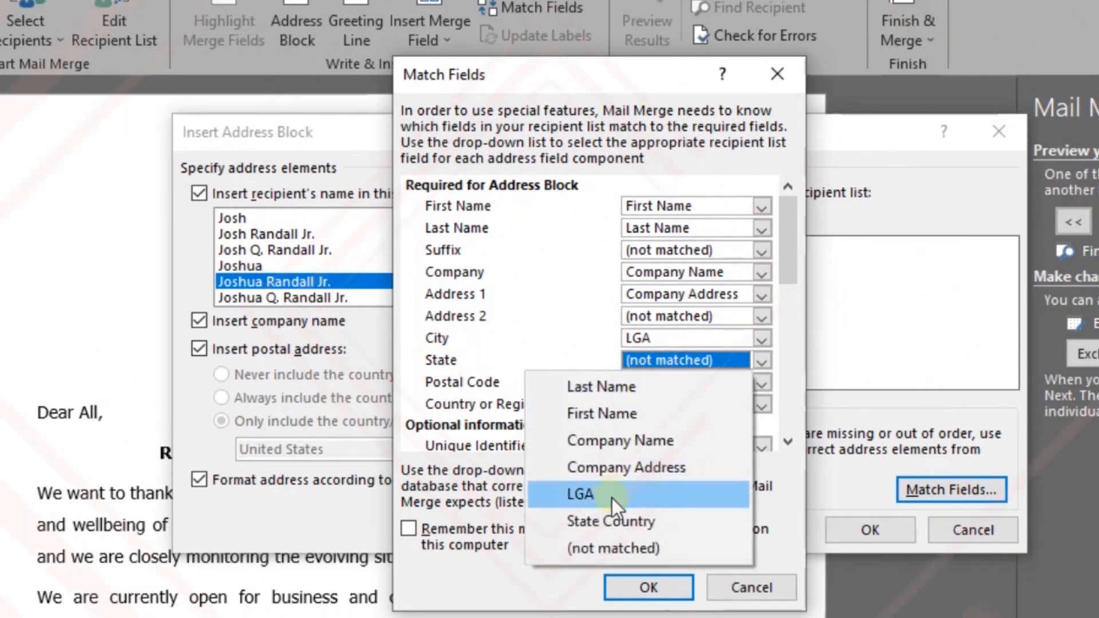
left_click(608, 517)
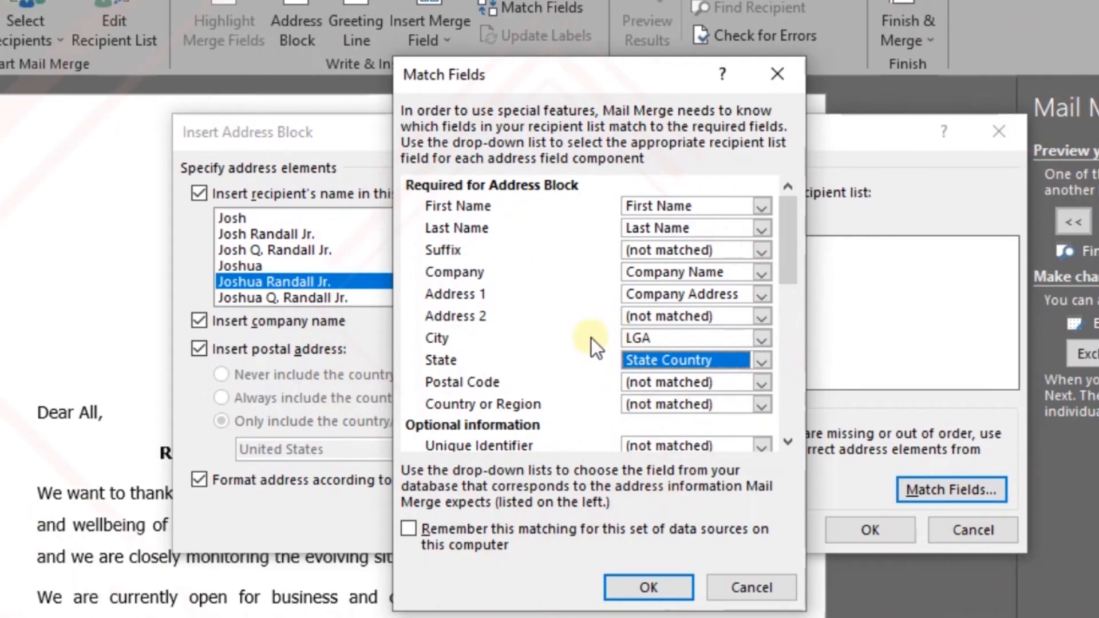
- Have the field matching remembered for this set of data sources on this computer and accept it
scroll(589, 337, "down", 7)
scroll(589, 336, "up", 8)
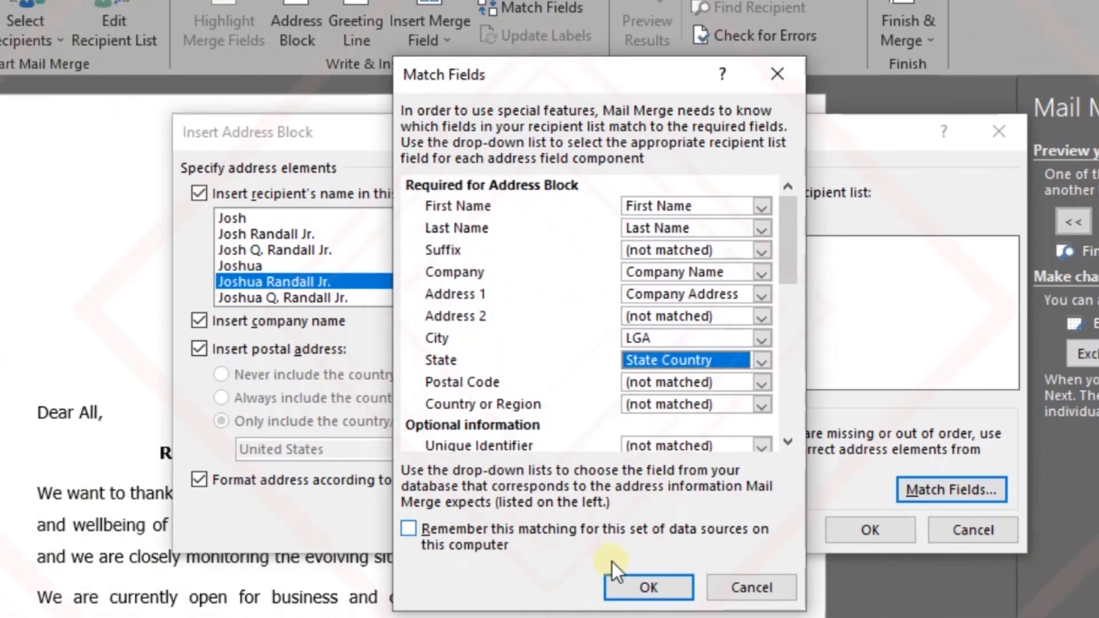
left_click(411, 530)
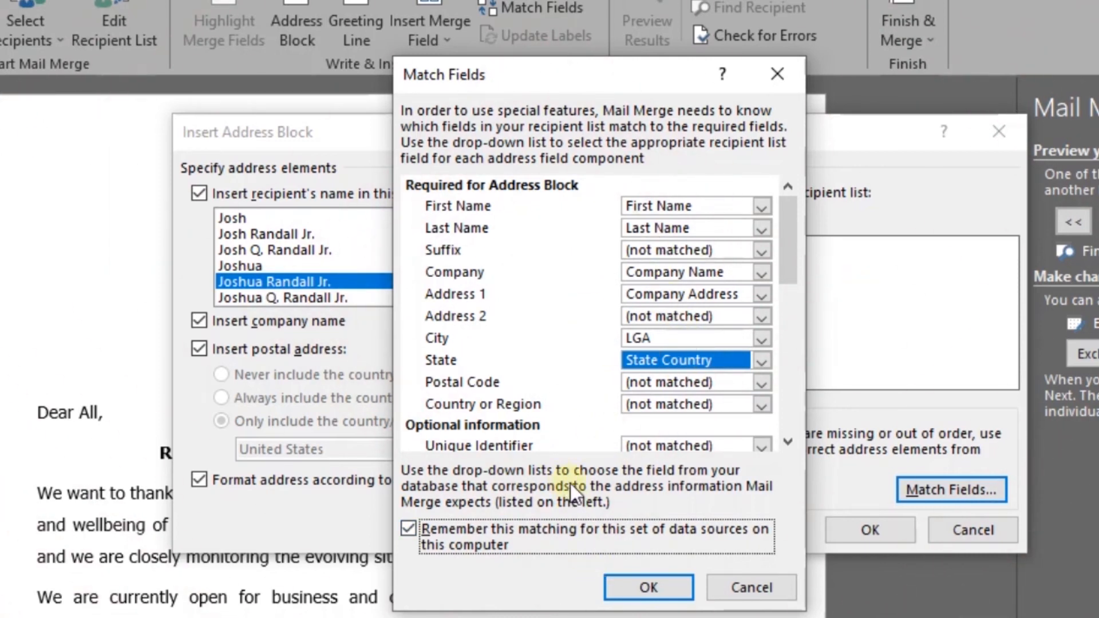
left_click(651, 585)
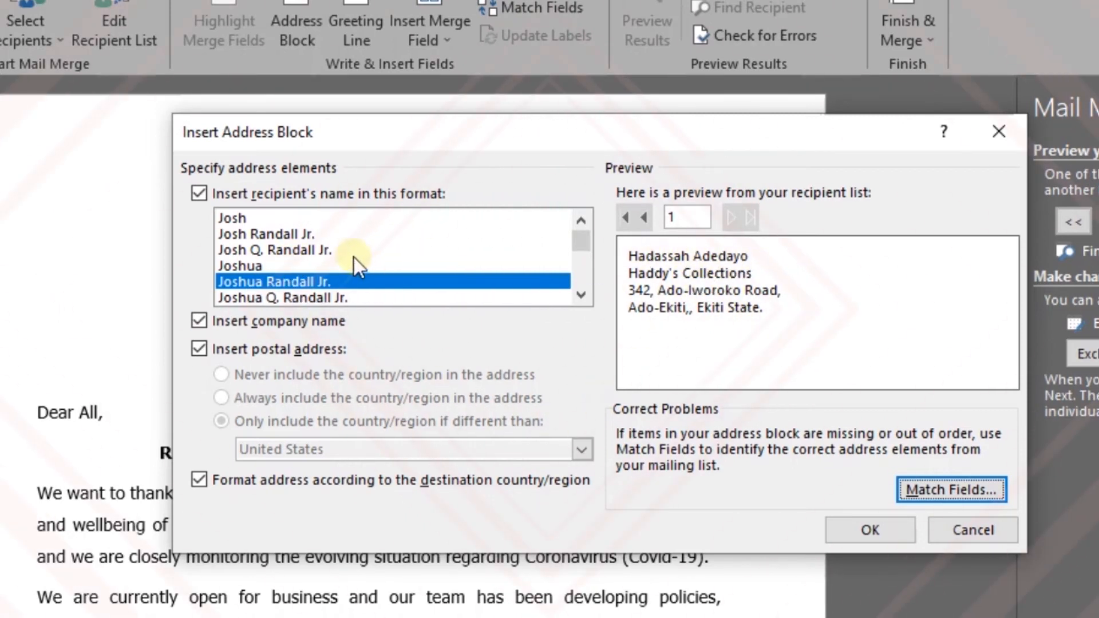
- Compare the first-name-only format with the first-and-last-name format, keep the latter, and insert the address block after previewing several recipients
left_click(243, 266)
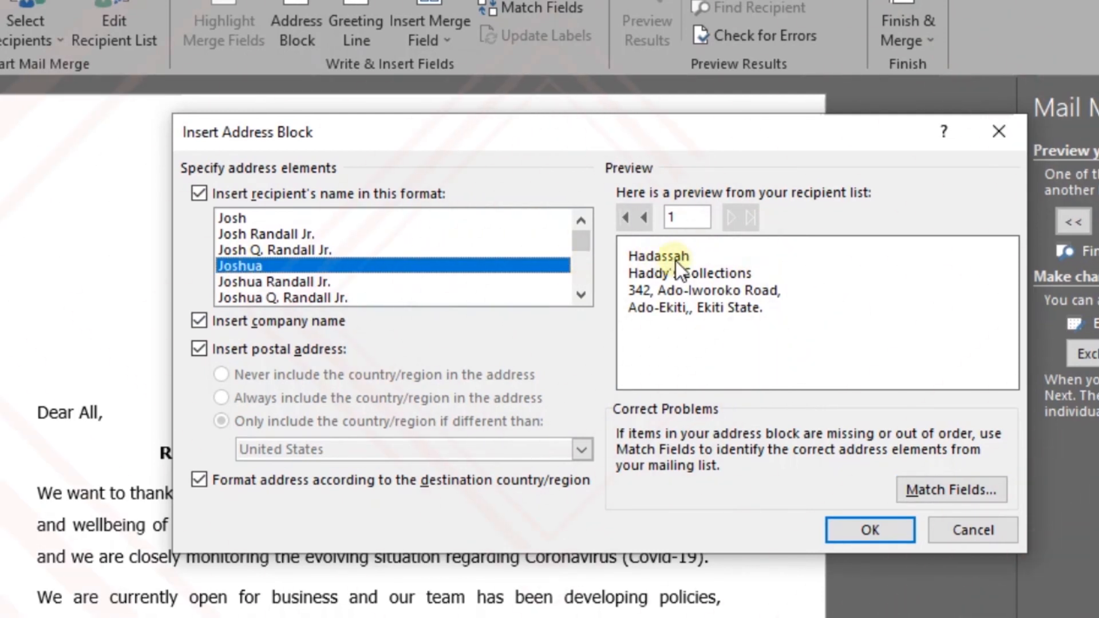
left_click(310, 281)
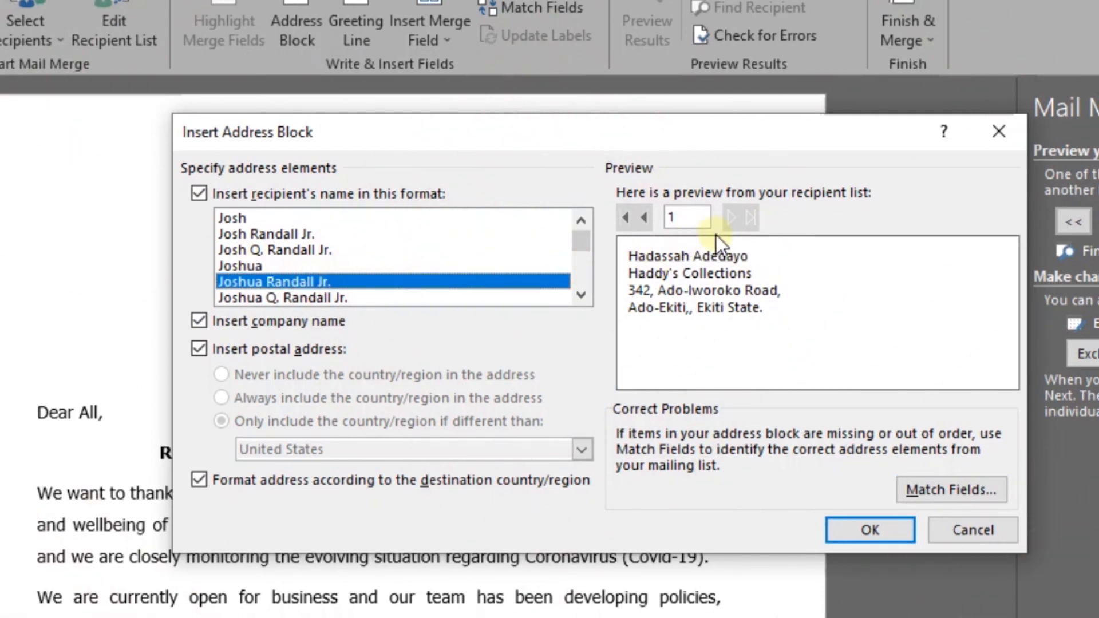
left_click(730, 222)
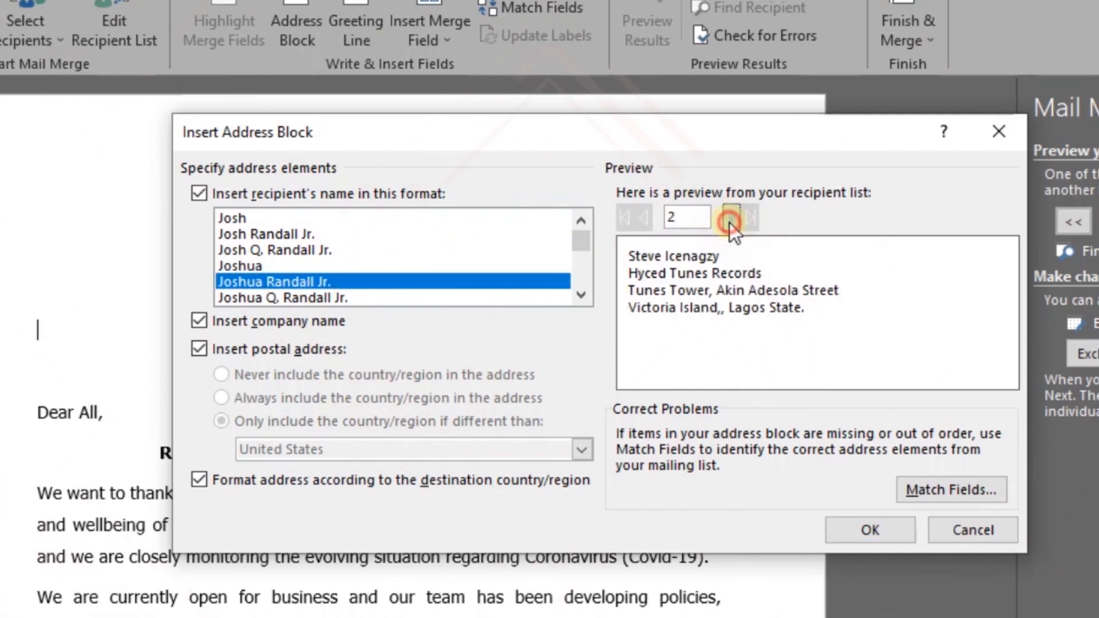
left_click(729, 223)
left_click(730, 223)
left_click(730, 222)
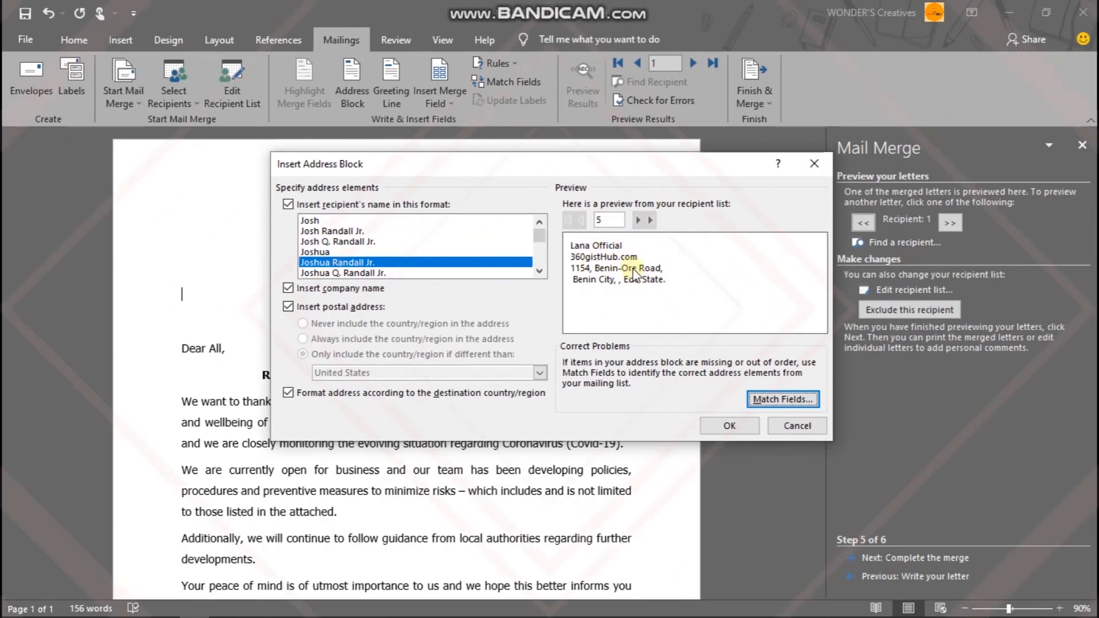
left_click(731, 427)
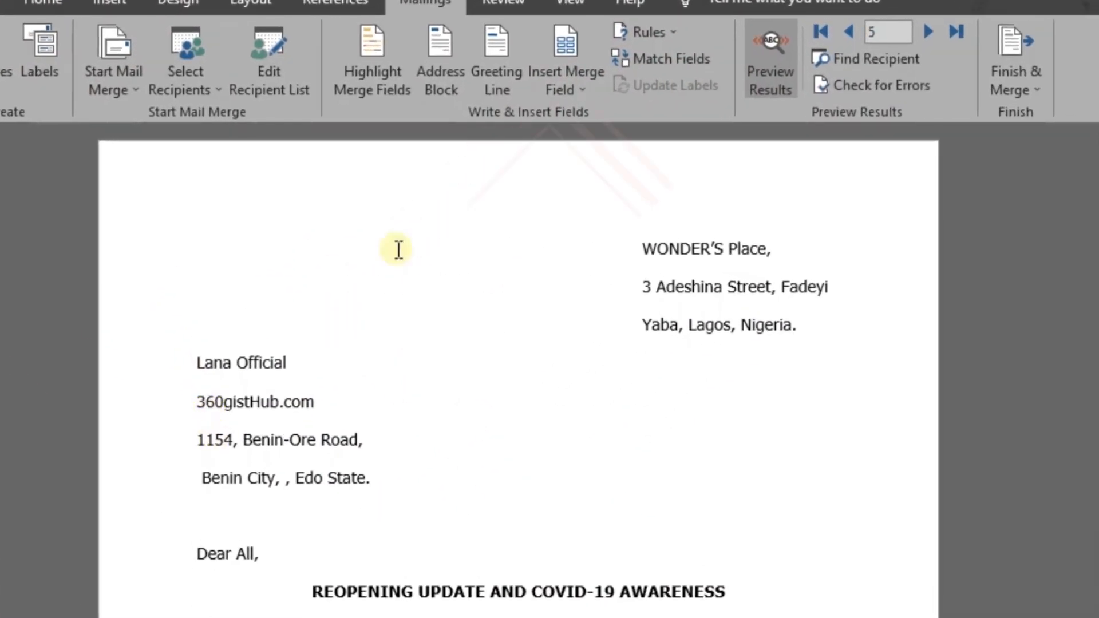
- Turn off the results preview and insert a greeting line before "Dear All," using Dear, the first name only and a comma
left_click(770, 57)
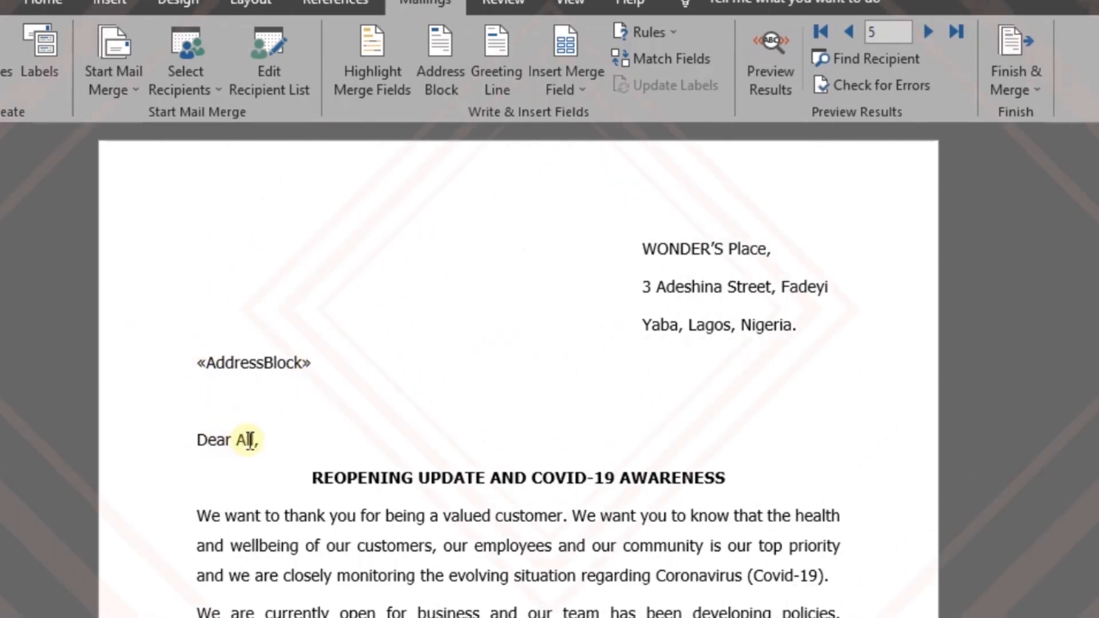
left_click(186, 438)
left_click(502, 59)
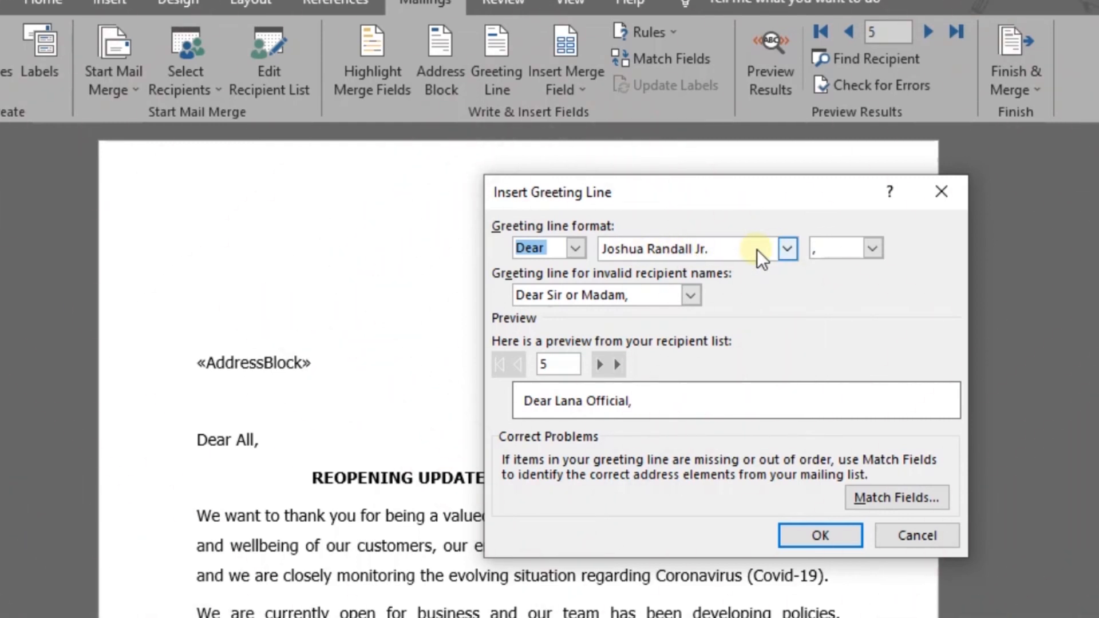
left_click(784, 249)
scroll(672, 318, "down", 2)
left_click(668, 325)
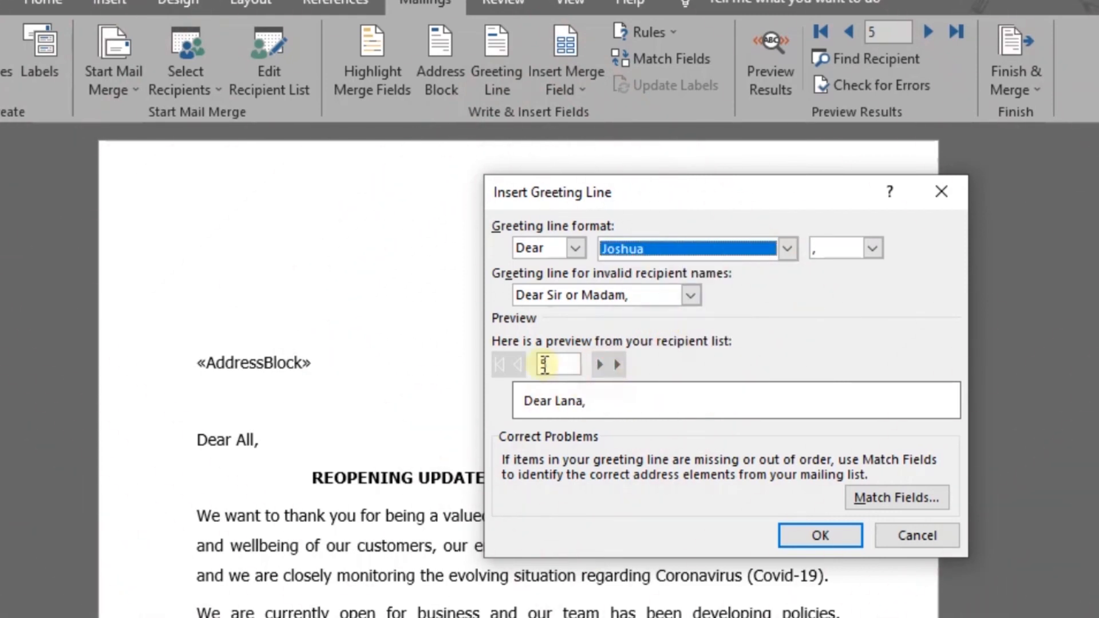
left_click(518, 364)
left_click(518, 364)
left_click(518, 364)
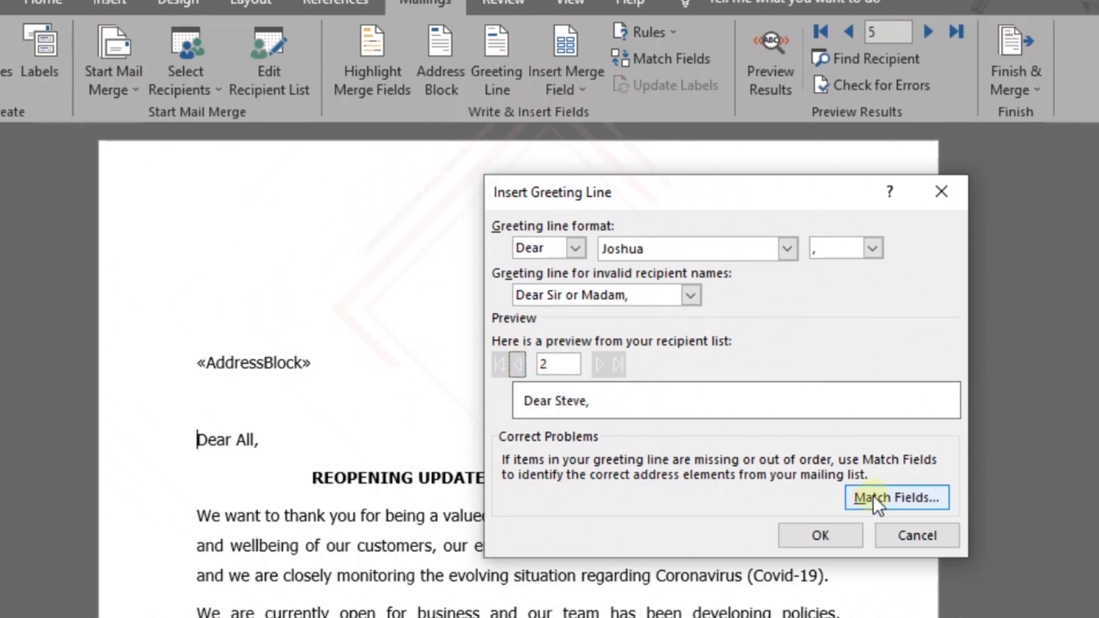
left_click(833, 534)
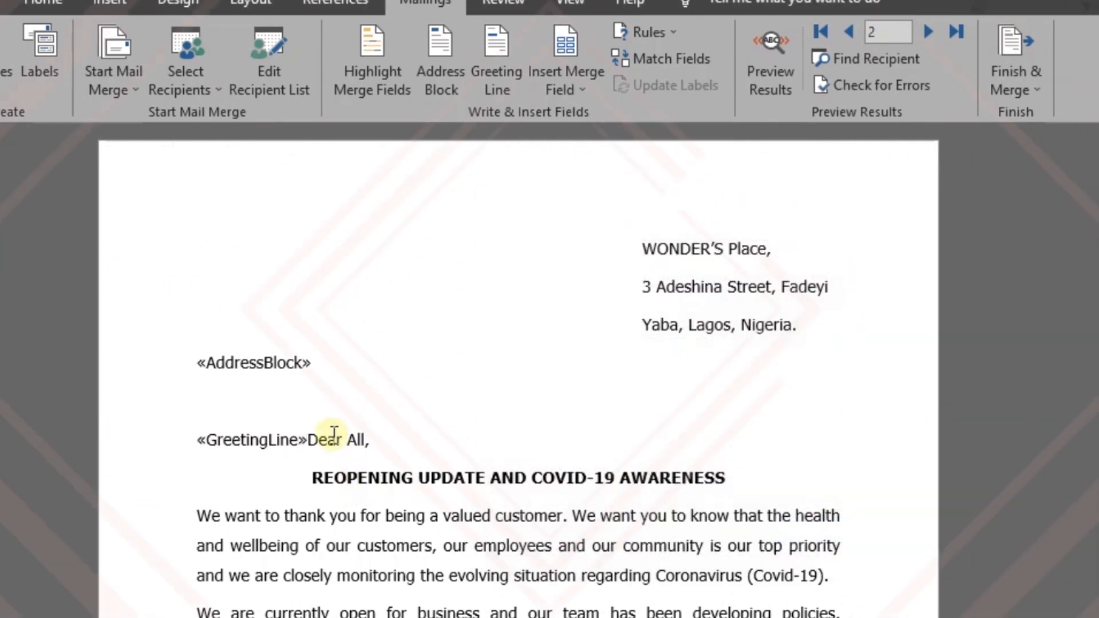
- Delete the old "Dear All" text behind the greeting line field
left_click_drag(309, 440, 380, 446)
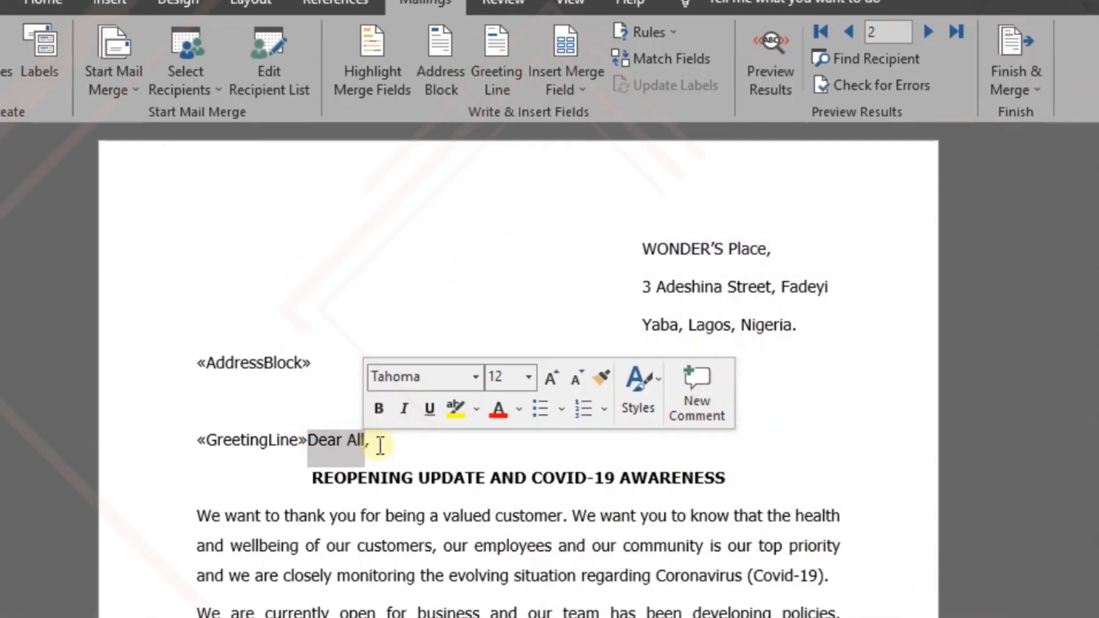
key("Delete")
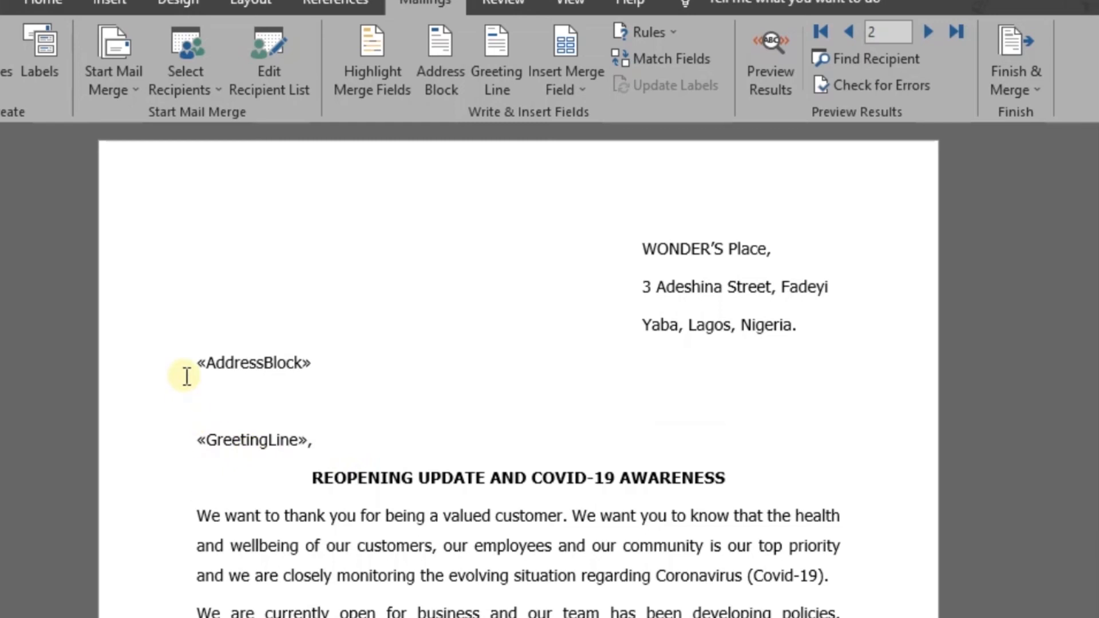
left_click(233, 410)
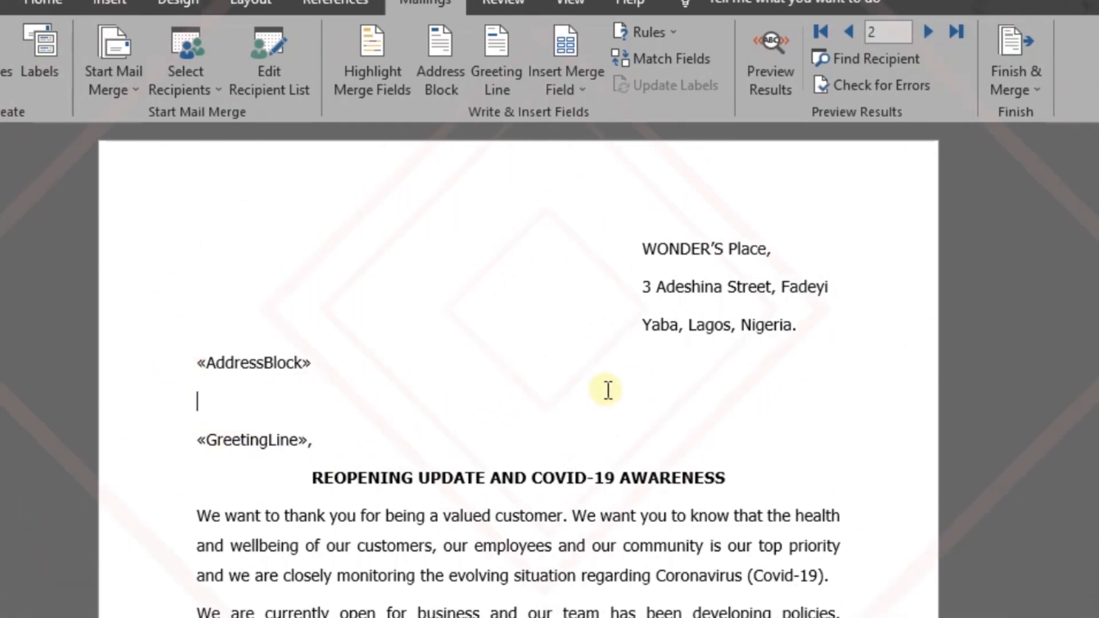
- Preview the merged letters from recipient 2 to recipient 5 and remove the extra comma after the greeting
scroll(564, 358, "down", 5)
scroll(558, 364, "up", 5)
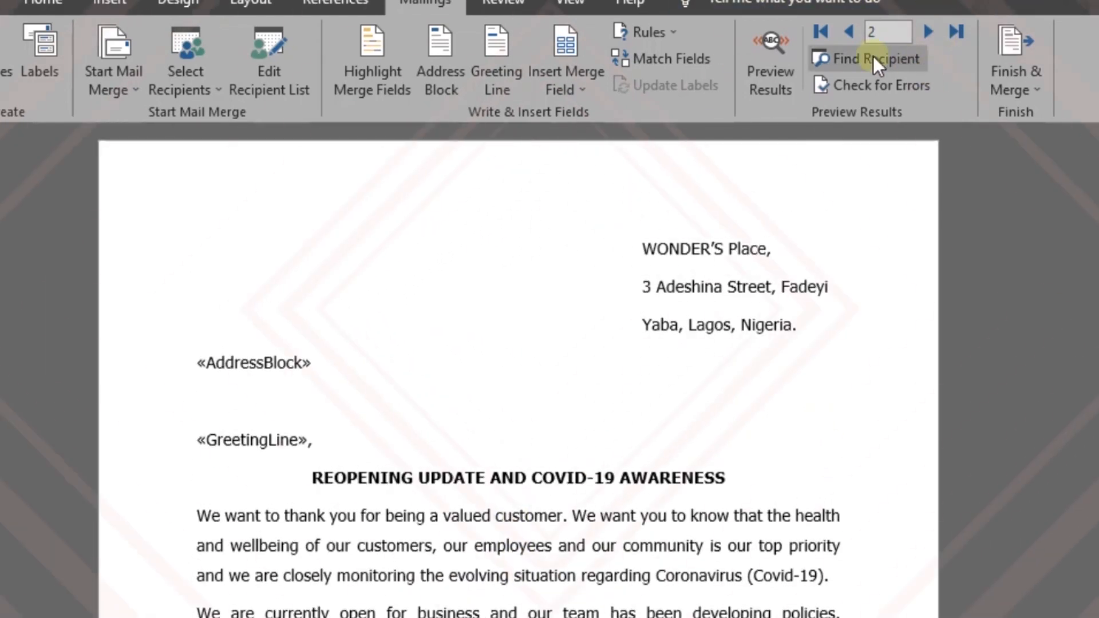
left_click(784, 60)
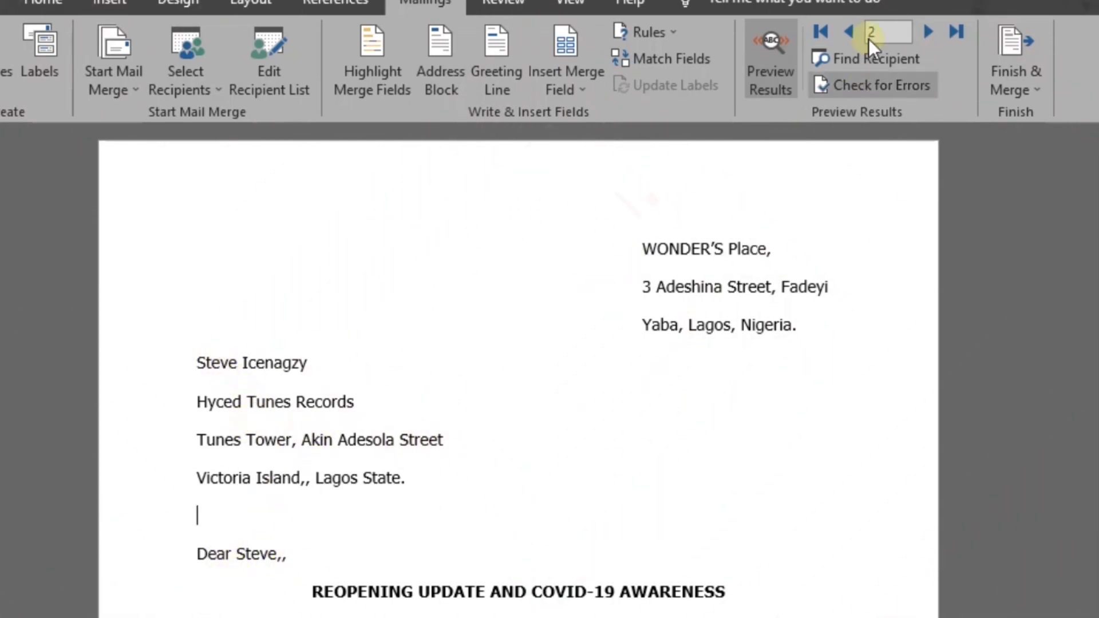
left_click(928, 33)
left_click(928, 33)
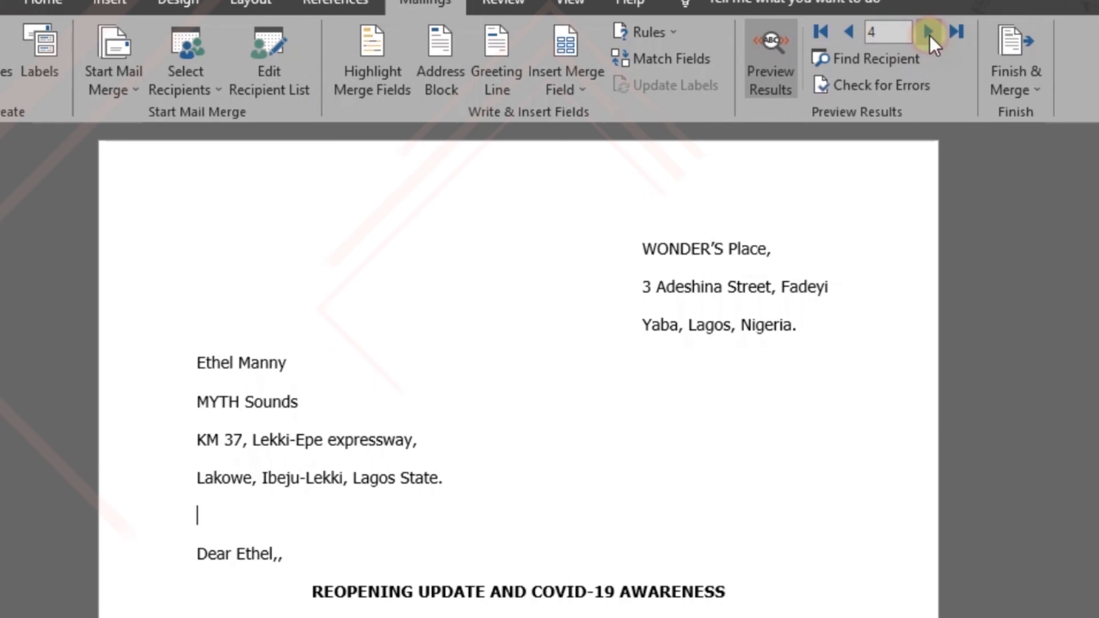
left_click(929, 33)
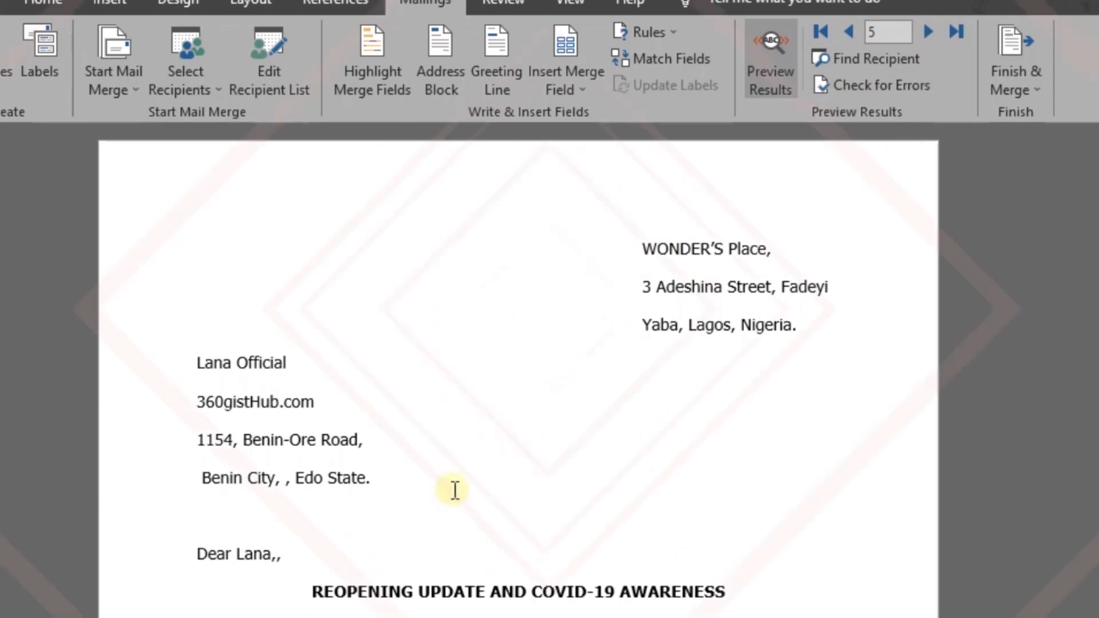
left_click(336, 548)
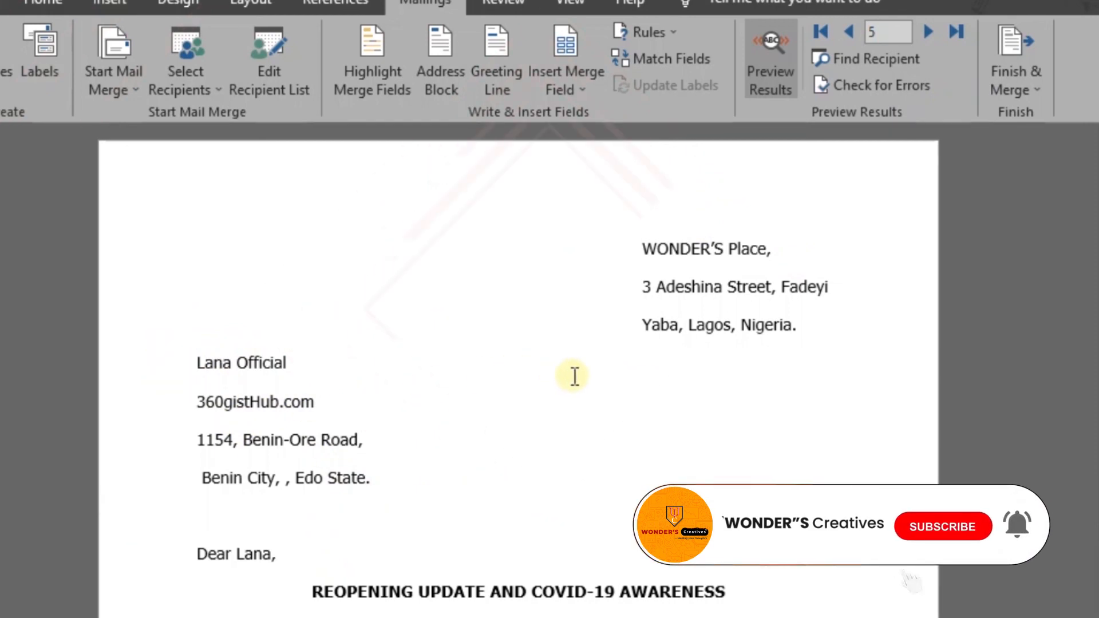
- Check the corrected greeting in the neighbouring recipients' letters and open the Finish & Merge options
left_click(929, 31)
left_click(854, 32)
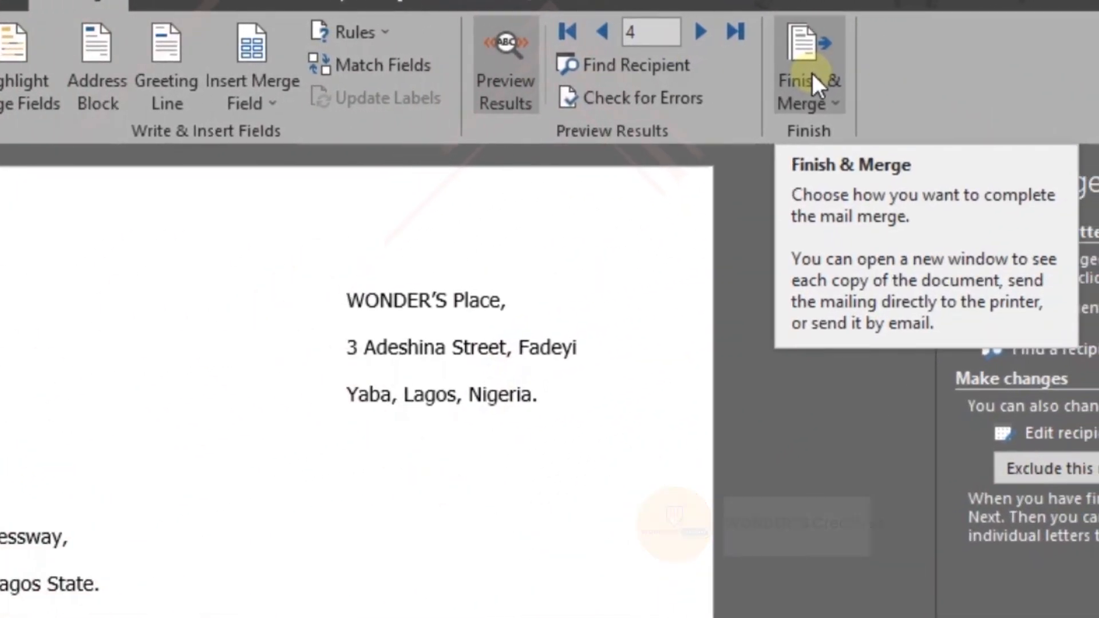
left_click(811, 71)
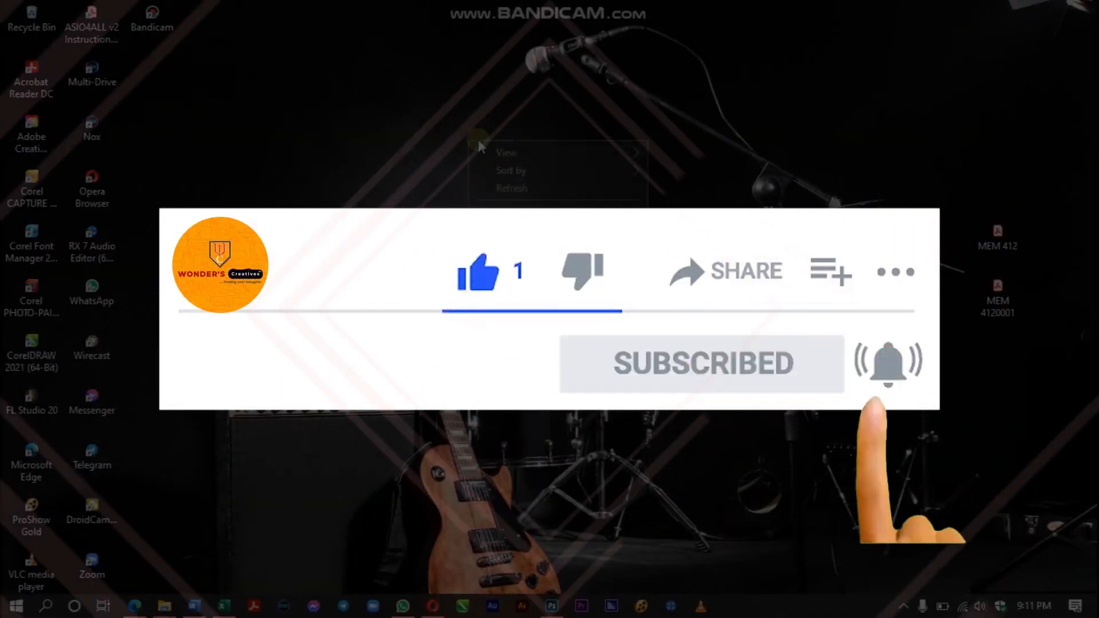
right_click(468, 137)
left_click(542, 187)
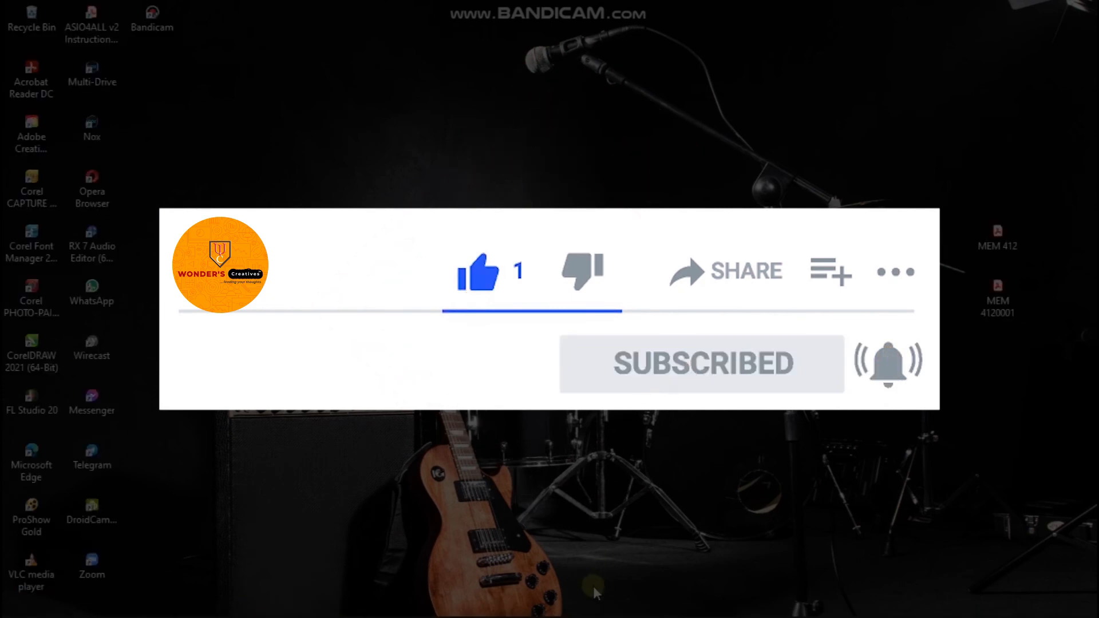